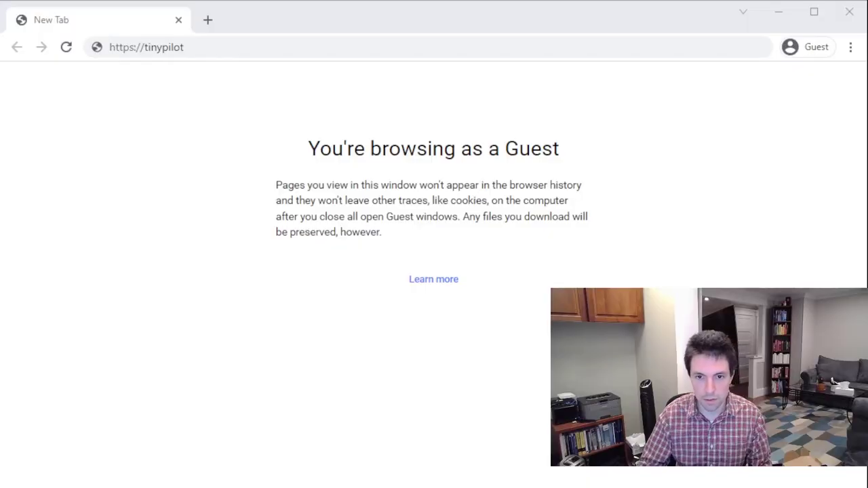
left_click(230, 44)
Load tinypilot/ and turn off View > Show Keyboard
key("Return")
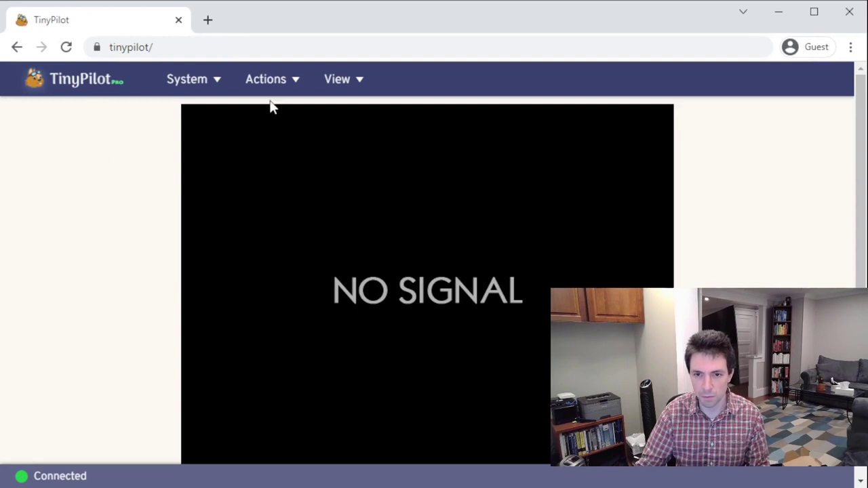
mouse_move(345, 88)
left_click(360, 143)
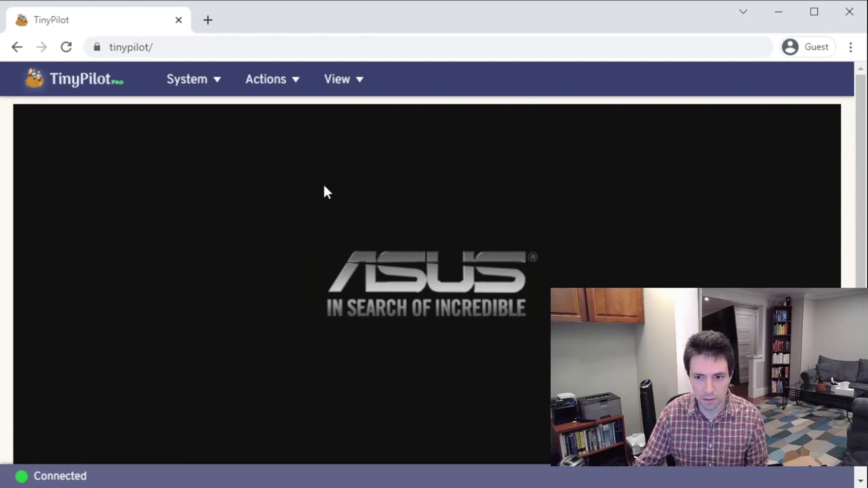
Send Delete repeatedly during boot to reach the ASUS UEFI BIOS setup
key("Delete")
key("Delete")
key("Delete")
key("Delete")
key("Delete")
key("Delete")
key("Delete")
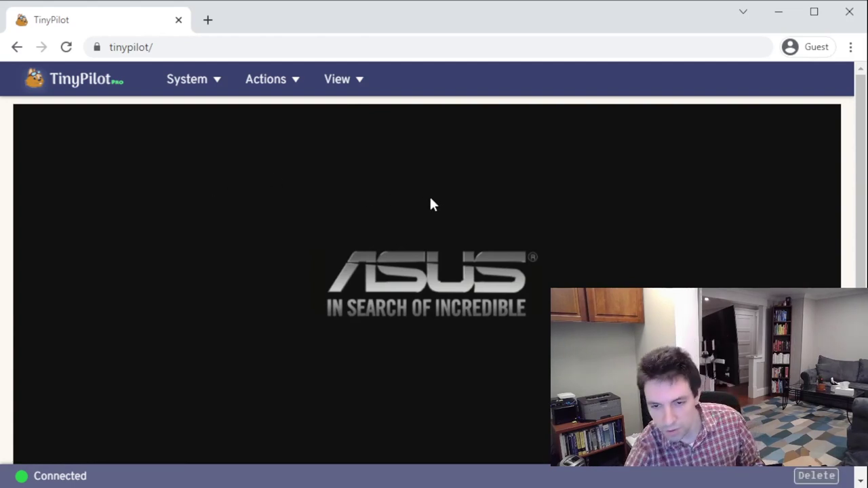
key("Delete")
key("Delete")
key("Delete")
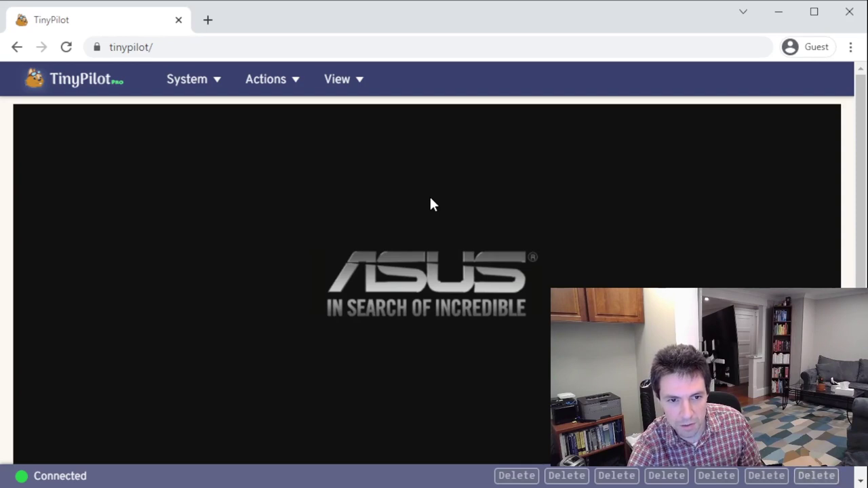
key("Delete")
key("Delete")
key("Delete")
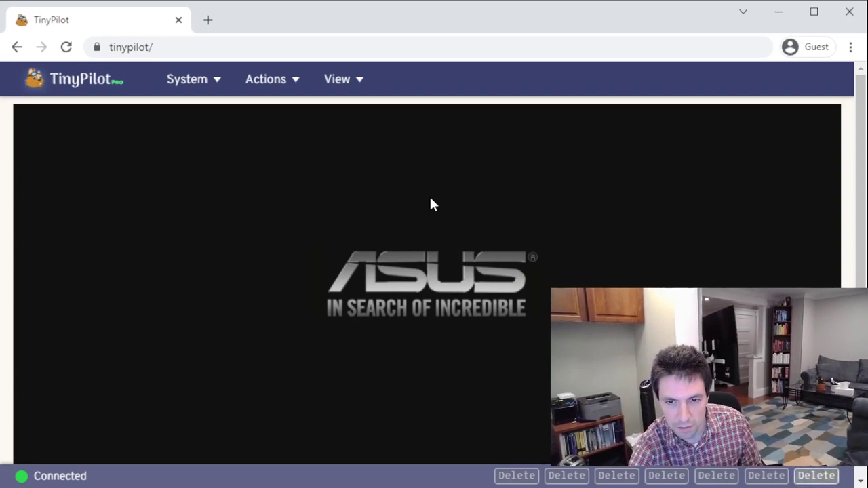
key("Delete")
key("Delete")
key("Delete")
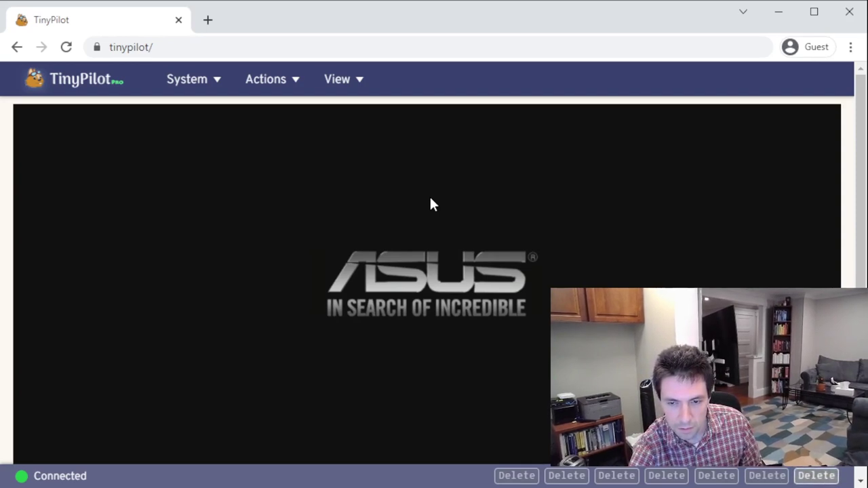
key("Delete")
key("Delete")
key("Delete")
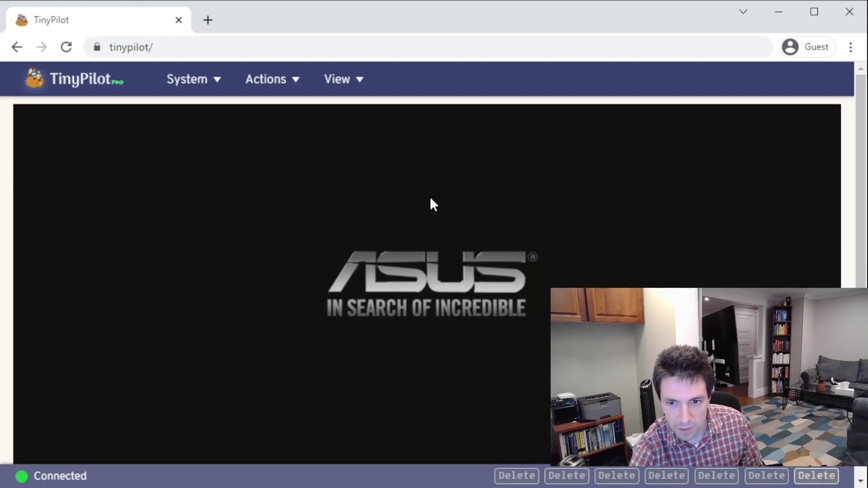
key("Delete")
key("Delete")
key("Delete")
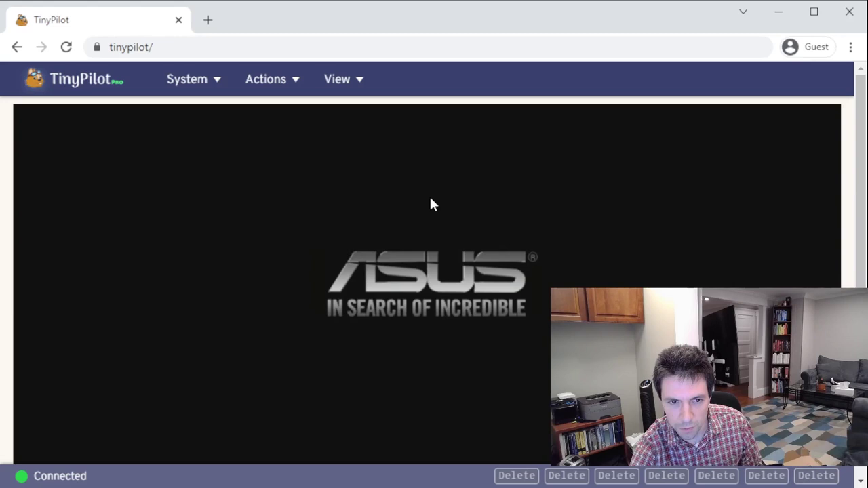
key("Delete")
key("Delete")
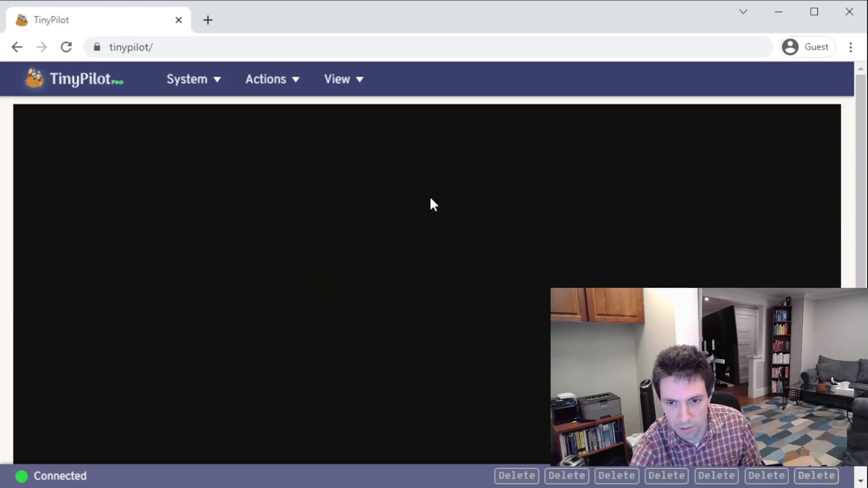
key("Delete")
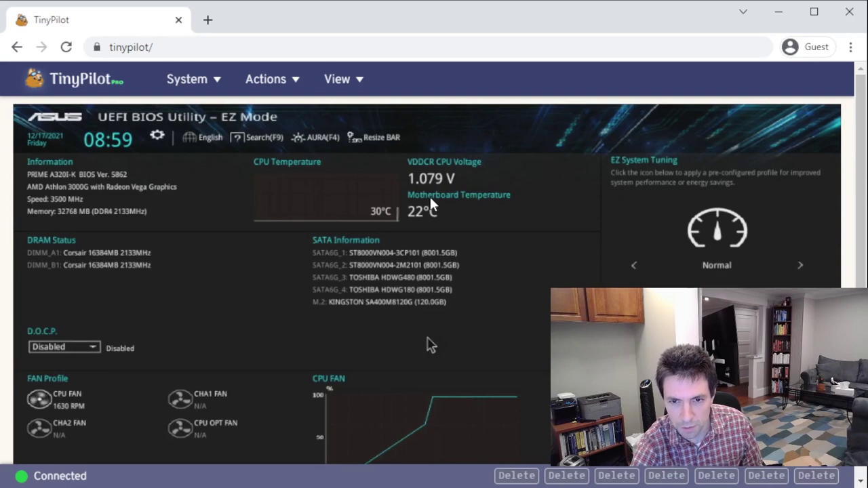
Move to the language option and switch the ASUS BIOS to Advanced Mode with F7
key("Right")
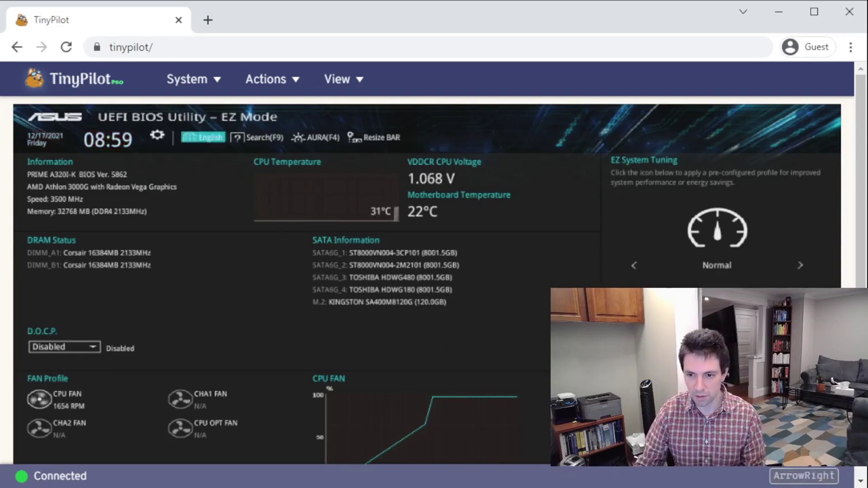
scroll(465, 377, "down", 1)
scroll(439, 271, "down", 3)
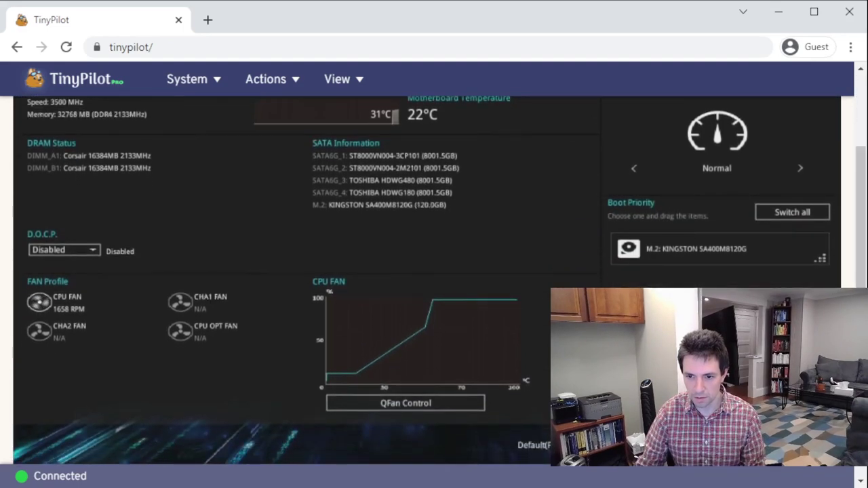
key("F7")
scroll(211, 177, "up", 3)
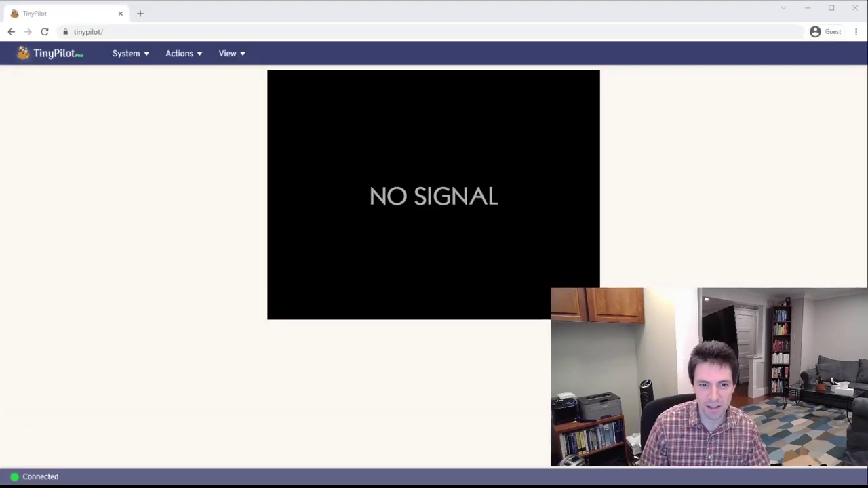
Search Google for truenas in a new tab
left_click(141, 13)
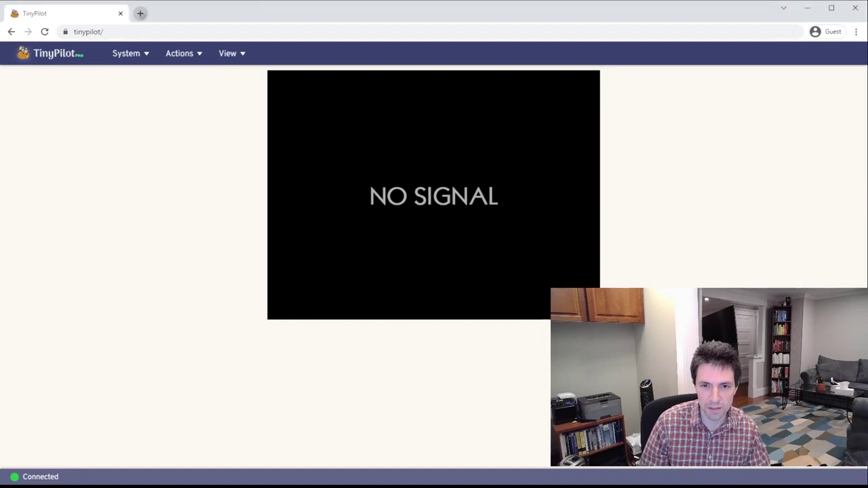
type("truenas")
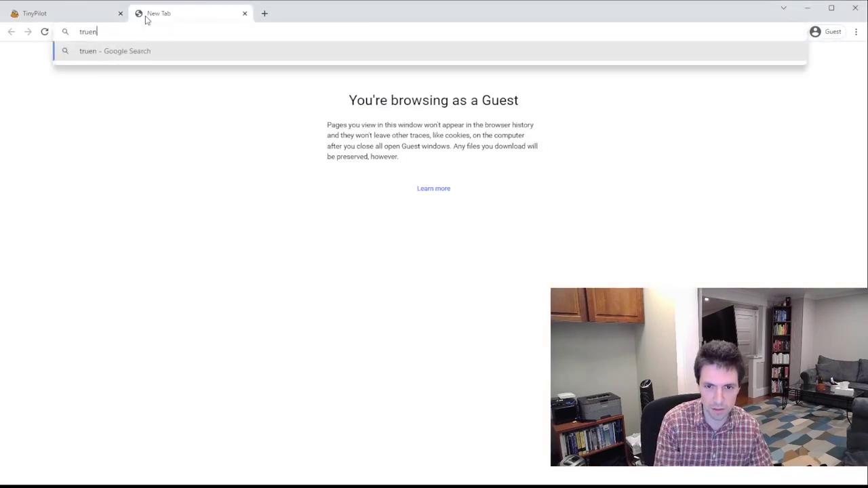
key("Return")
Open truenas.com's Download CORE page past the newsletter prompt, then return to TinyPilot
left_click(202, 157)
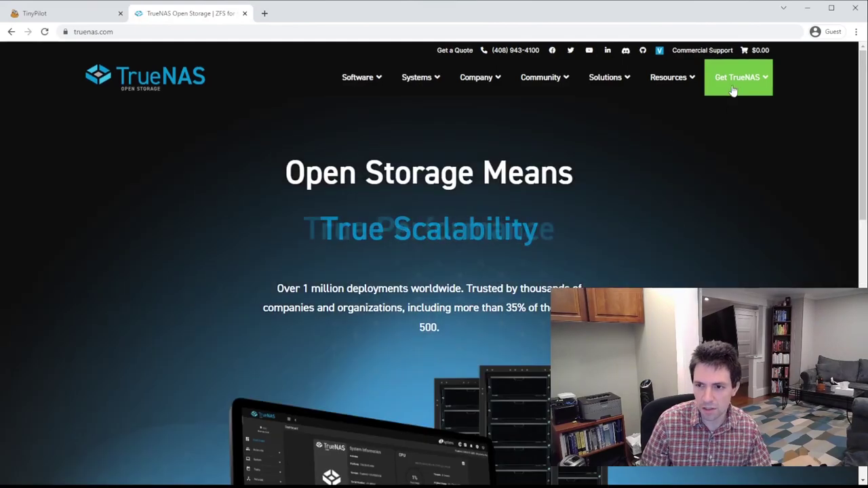
mouse_move(736, 82)
left_click(643, 120)
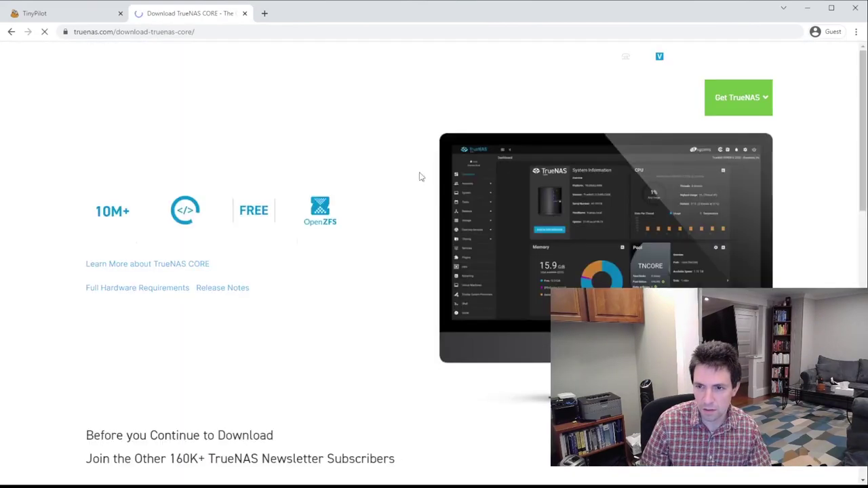
scroll(480, 309, "down", 2)
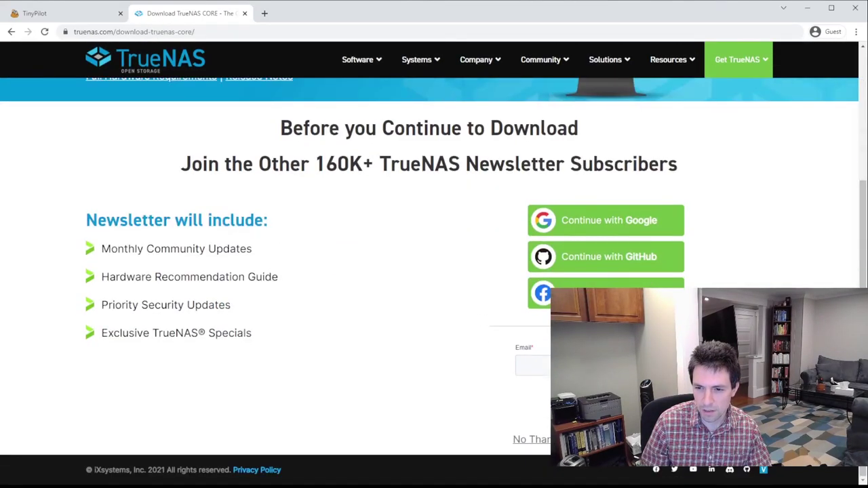
left_click(530, 439)
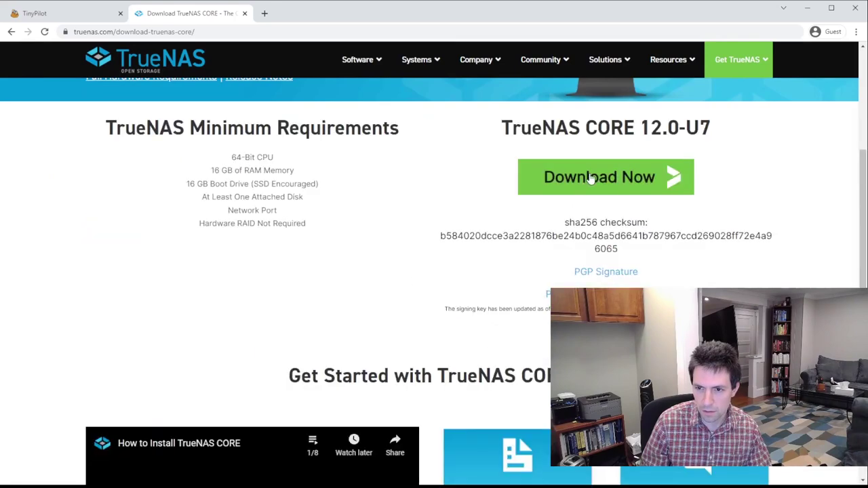
left_click(58, 18)
Fetch the TrueNAS-12.0-U7.iso into Virtual Media from its pasted download URL
left_click(143, 55)
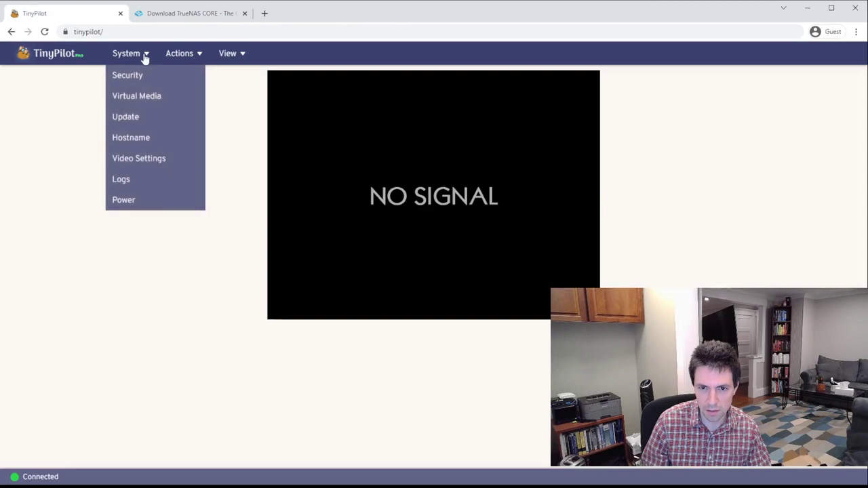
left_click(144, 98)
left_click(572, 224)
left_click(584, 258)
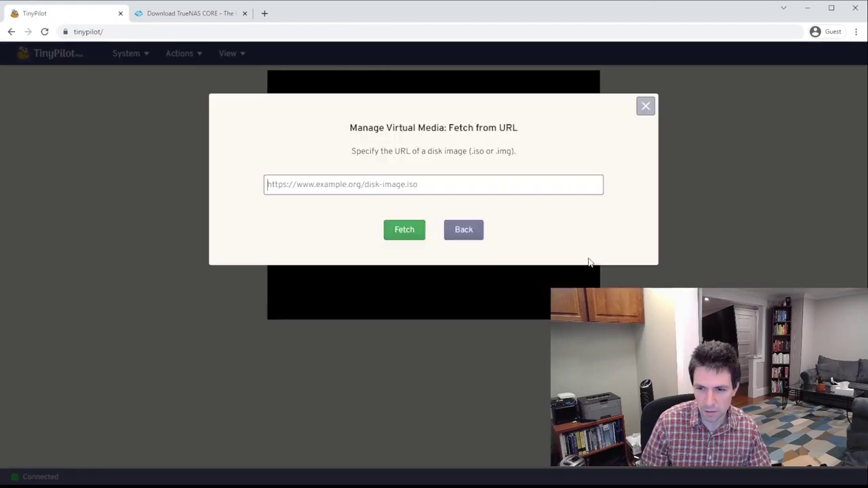
key("ctrl+v")
left_click(405, 231)
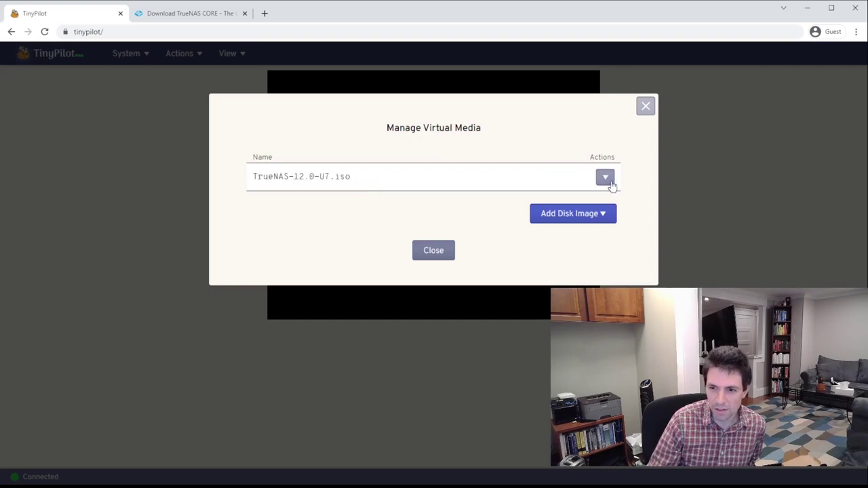
Mount the TrueNAS-12.0-U7.iso as virtual media and close the manager
left_click(606, 180)
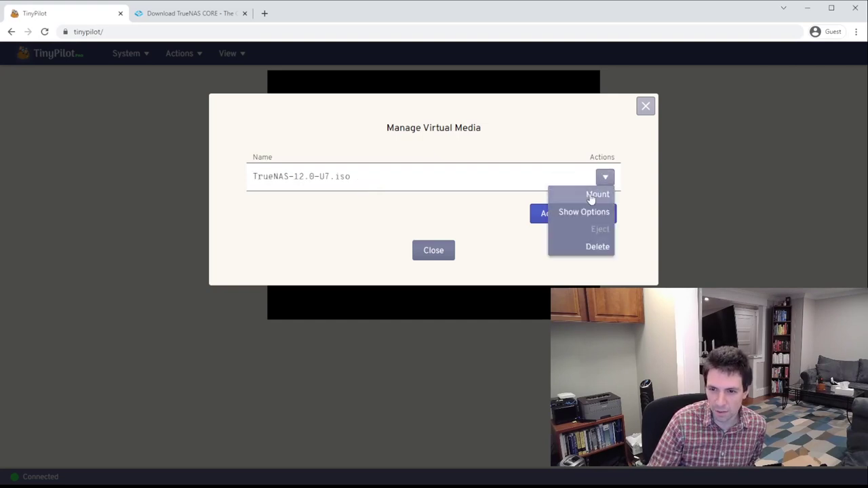
left_click(590, 195)
left_click(436, 258)
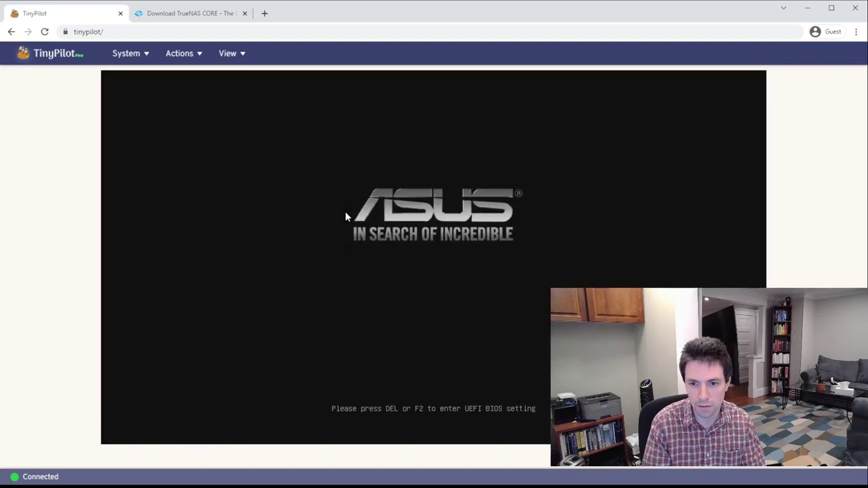
Enter the BIOS during reboot and switch it to Advanced Mode
key("Delete")
key("Delete")
key("Delete")
key("Delete")
key("Delete")
key("Delete")
key("Delete")
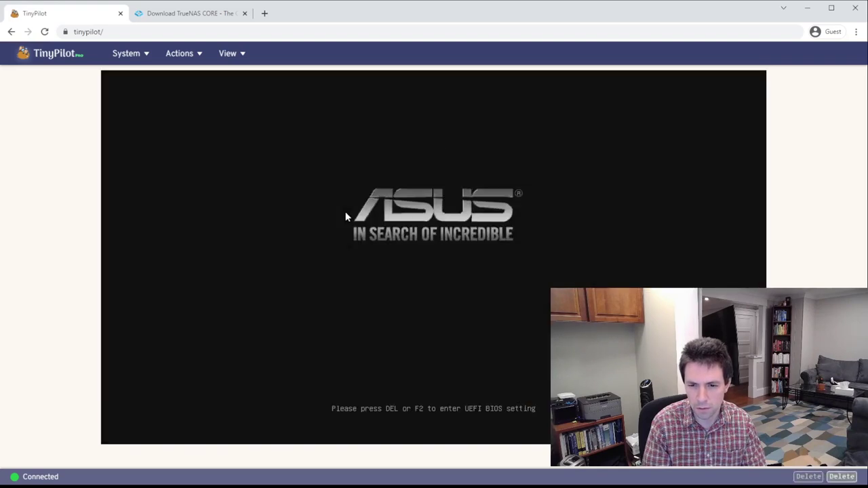
key("Delete")
key("Delete")
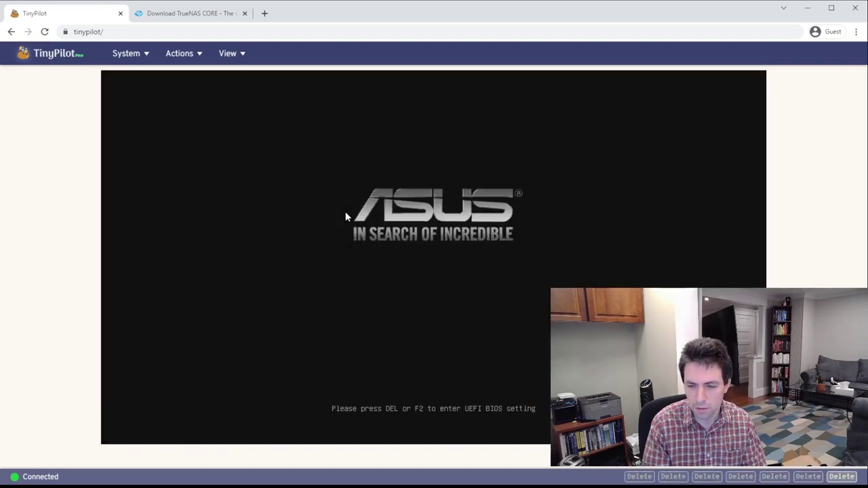
key("Delete")
key("Delete")
key("Delete")
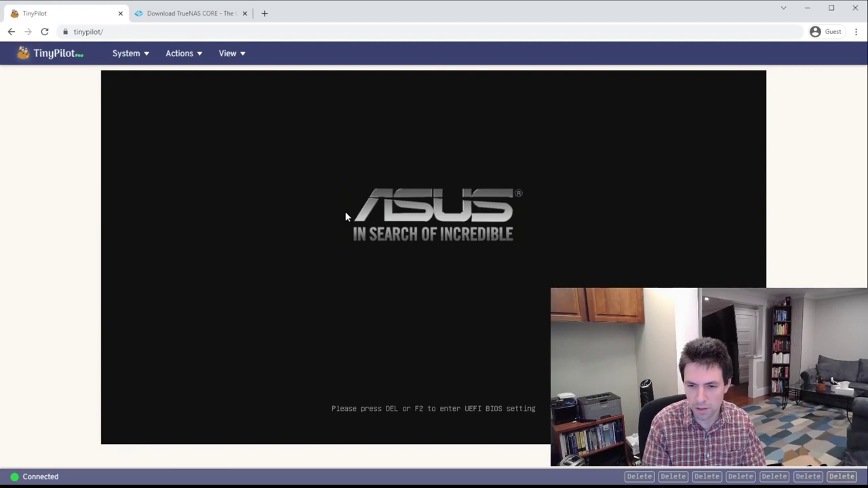
key("Delete")
key("Delete")
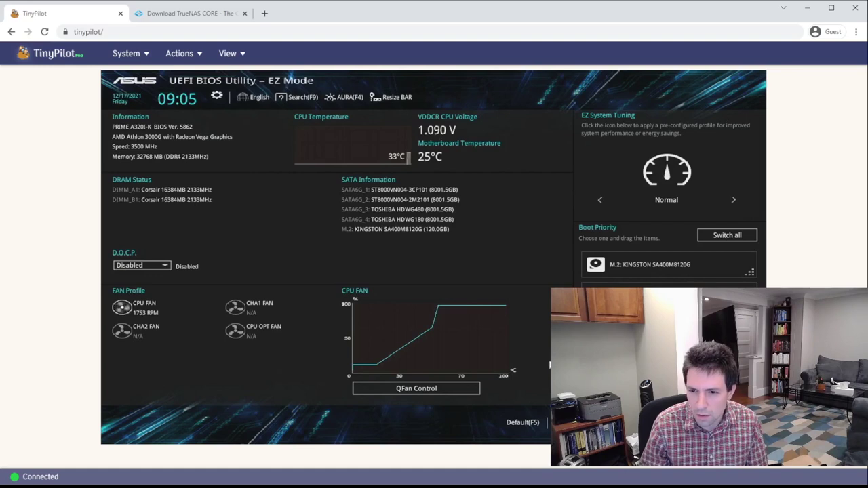
key("F7")
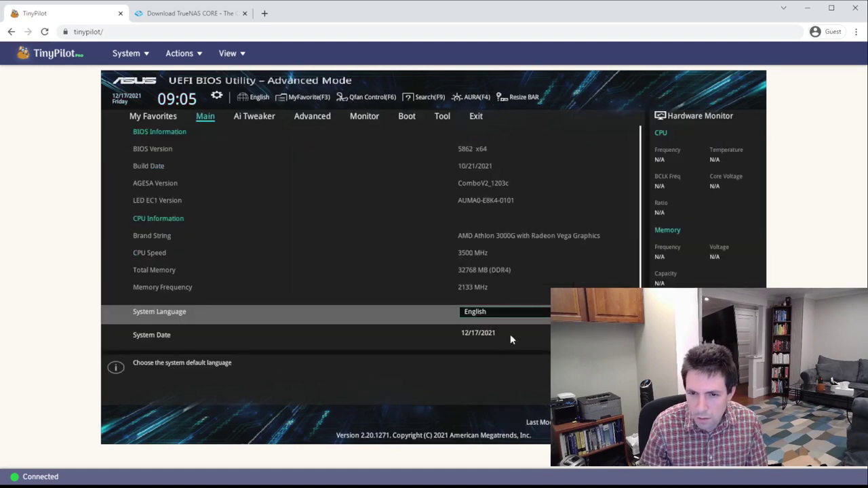
Set Boot Option #1 to TinyPilot on the Boot tab
left_click(410, 120)
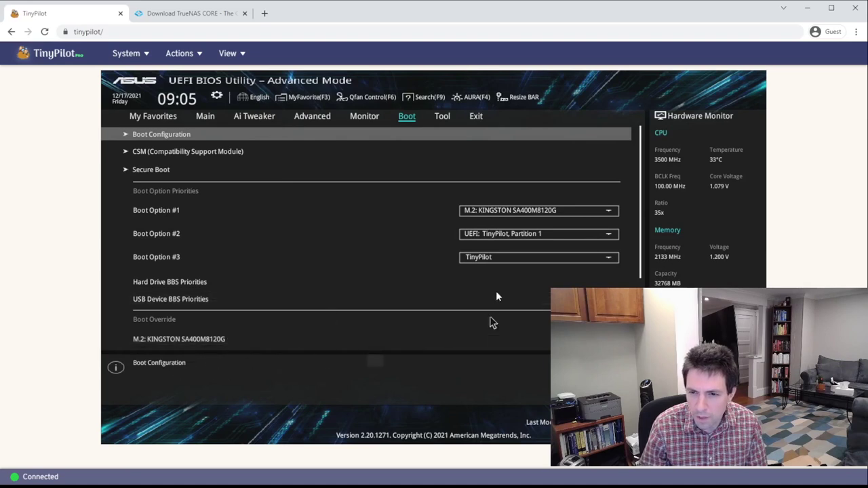
scroll(278, 238, "down", 1)
scroll(278, 239, "down", 3)
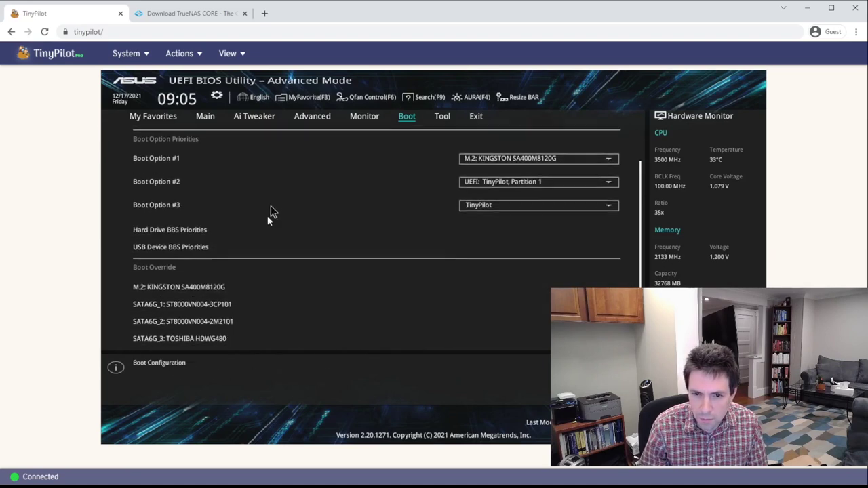
scroll(271, 239, "up", 3)
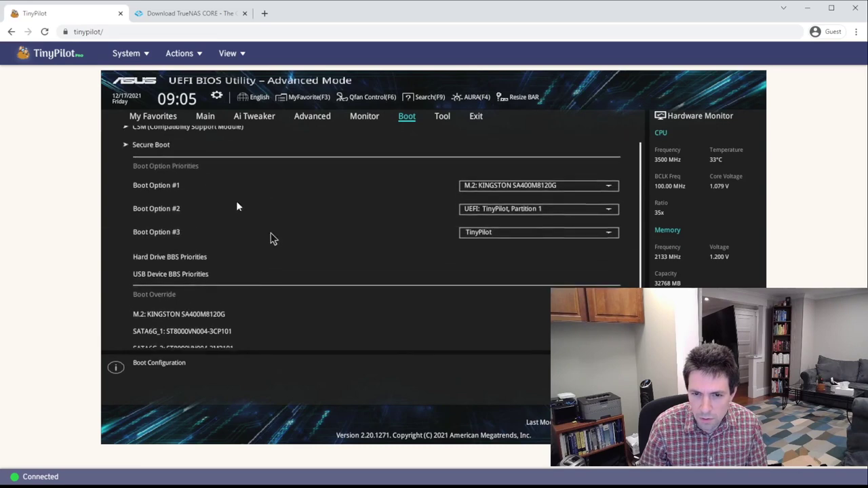
left_click(205, 117)
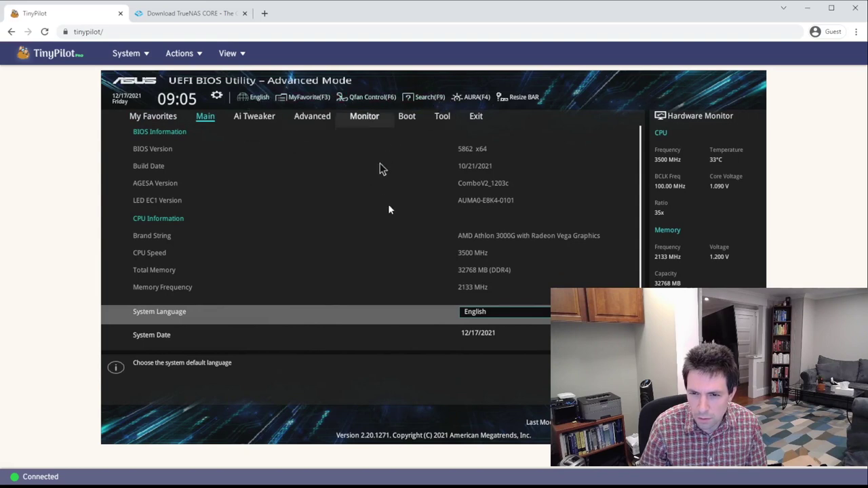
left_click(409, 118)
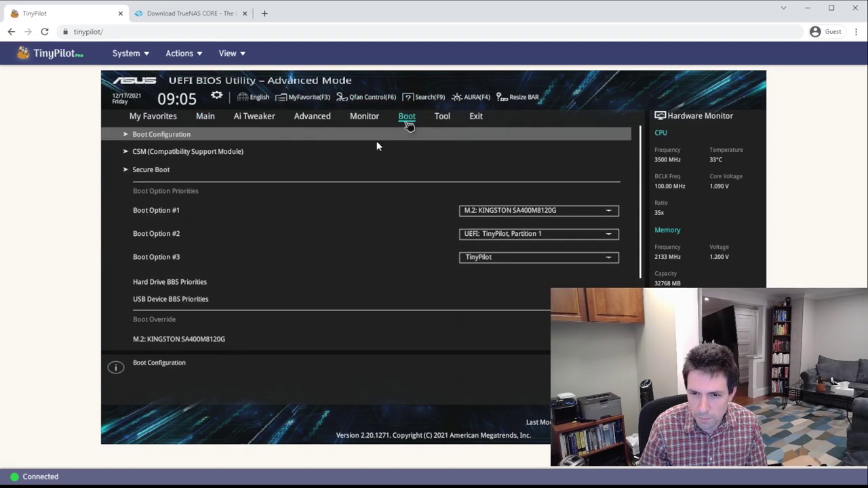
left_click(508, 210)
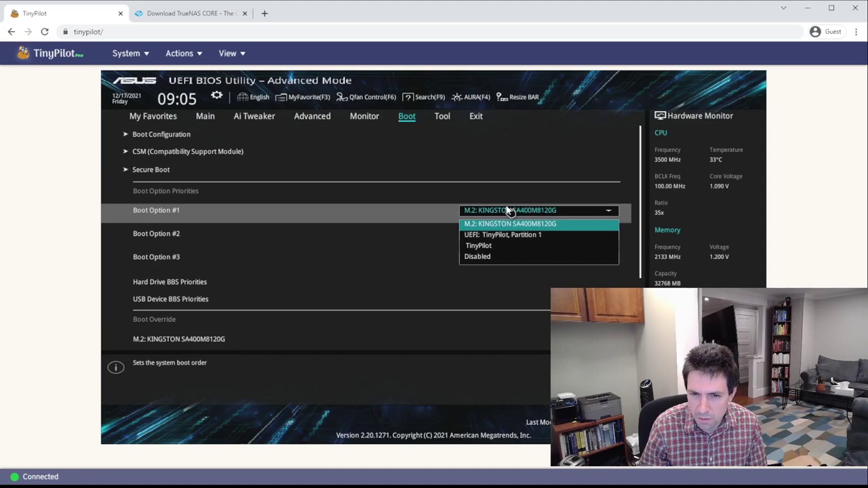
left_click(480, 246)
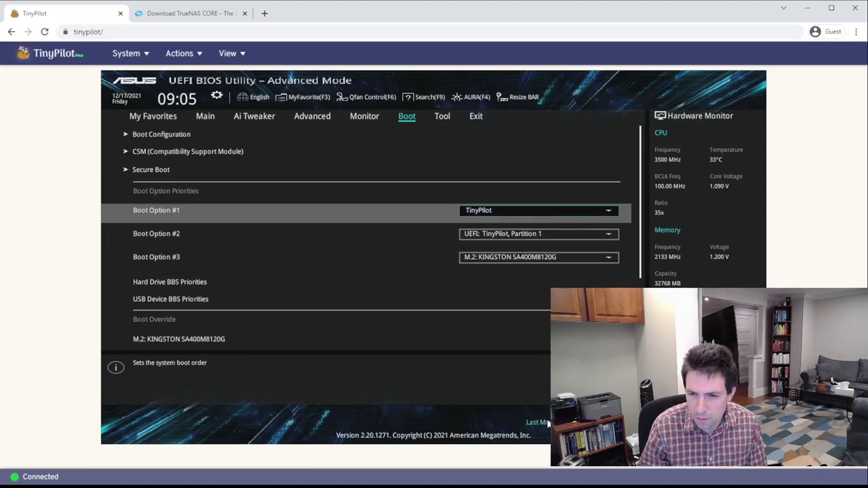
Recheck the boot order and bring up Exit > Save Changes & Reset
left_click(476, 117)
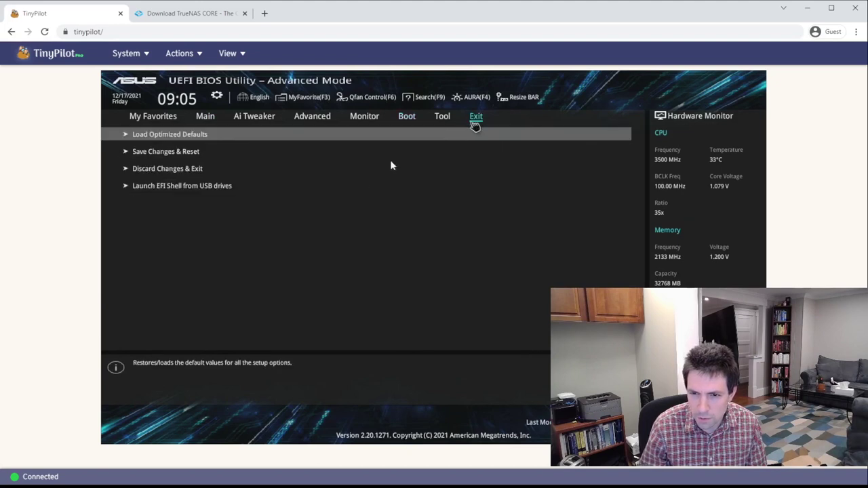
left_click(179, 154)
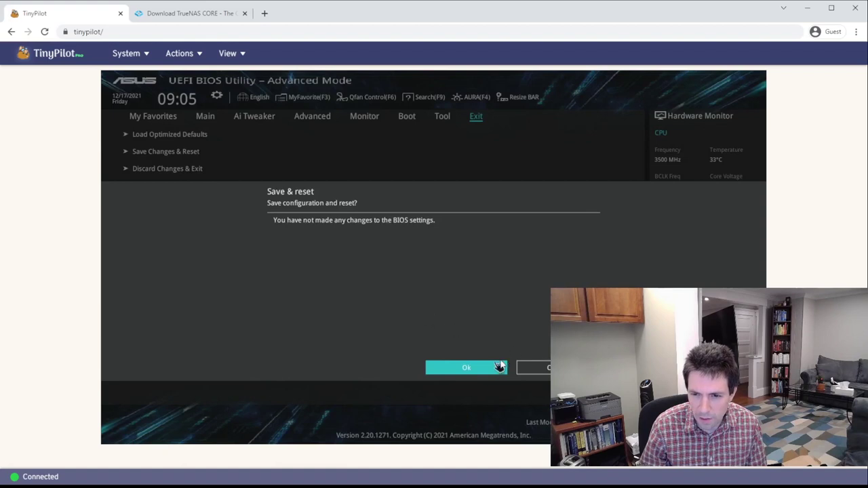
left_click(541, 368)
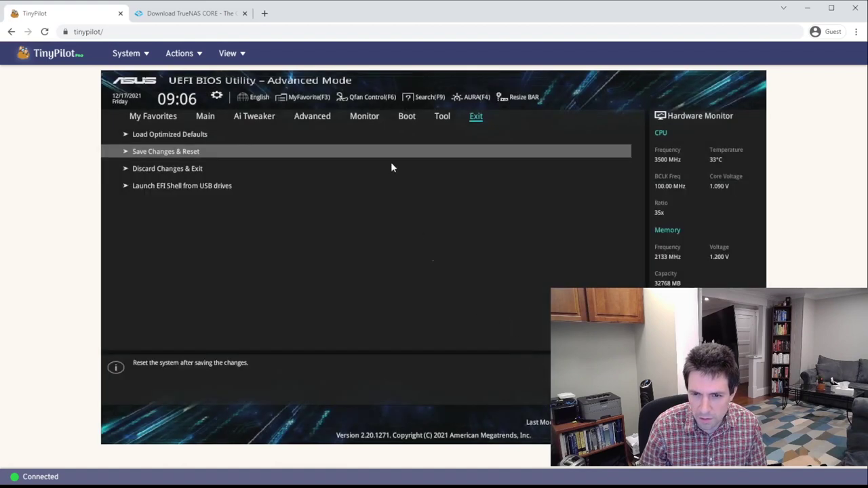
left_click(405, 126)
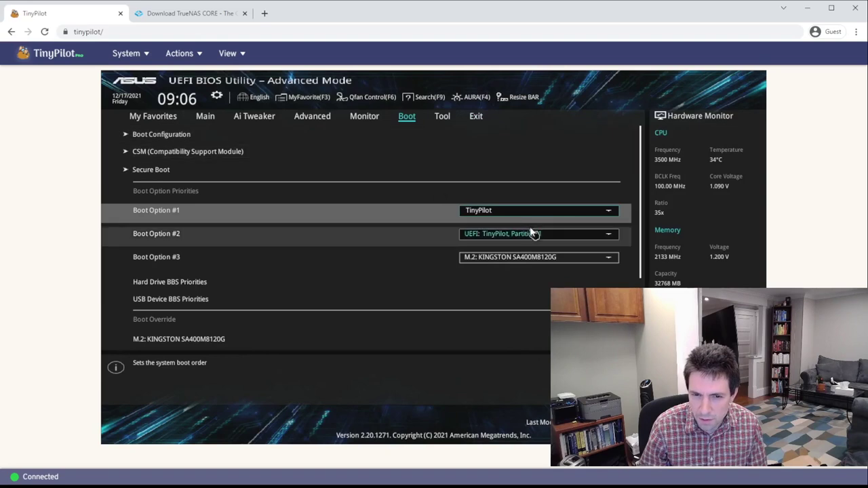
left_click(478, 118)
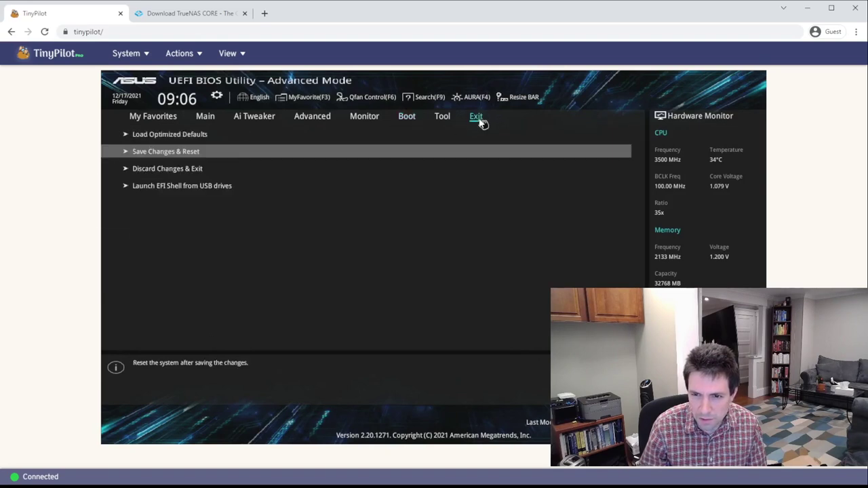
left_click(158, 153)
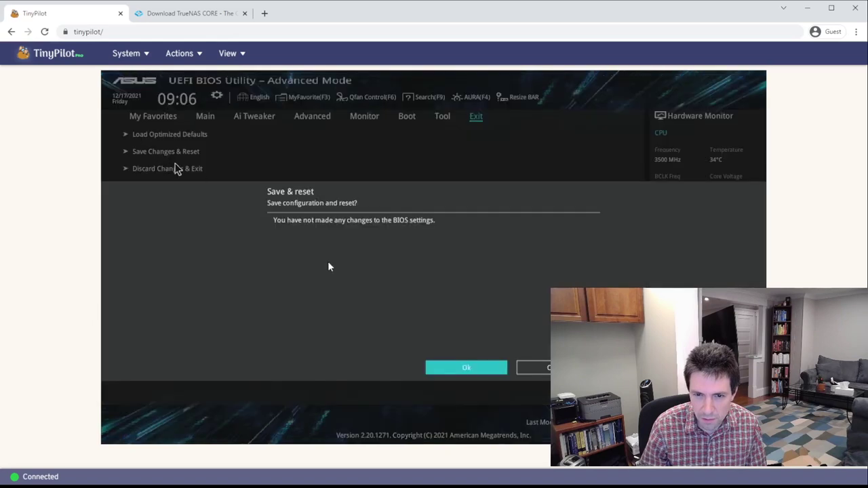
Confirm the reset, boot the TrueNAS installer, and choose Install/Upgrade
left_click(478, 369)
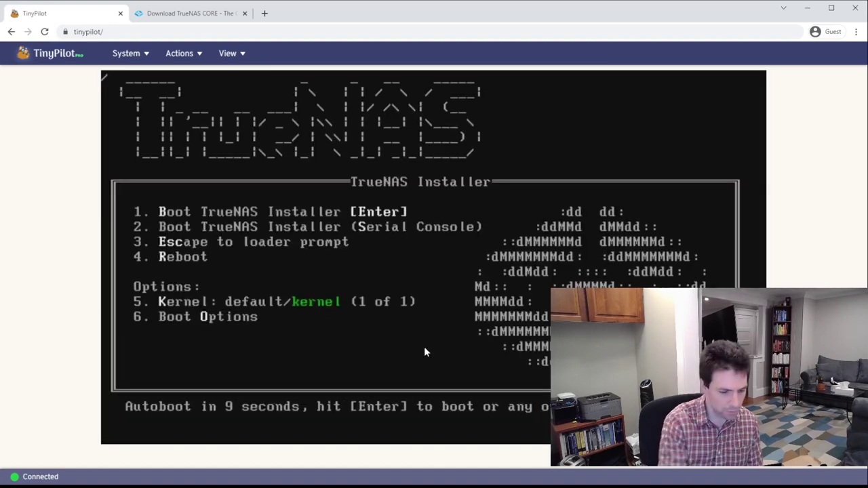
key("Return")
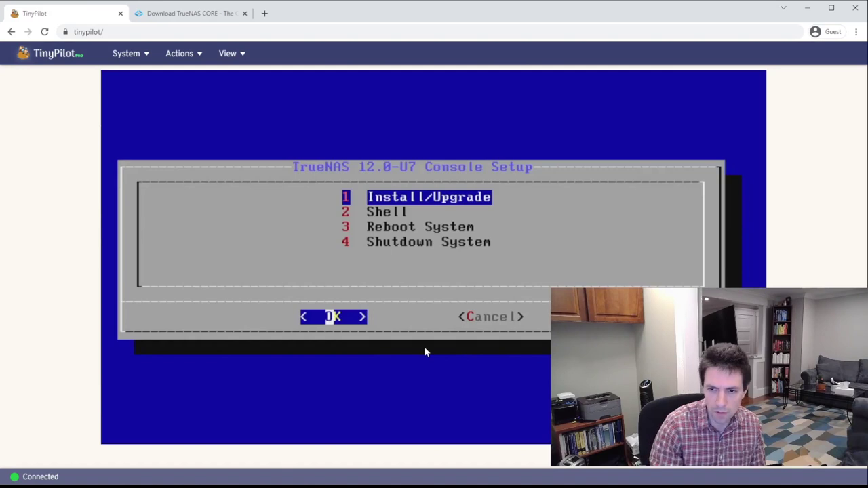
key("Return")
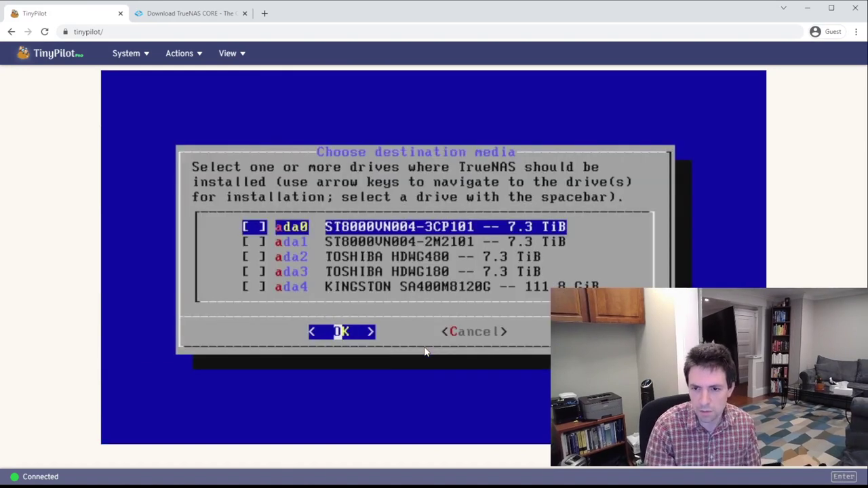
Select the KINGSTON drive ada4 as destination and agree to erase it
key("Down")
key("Down")
key("Down")
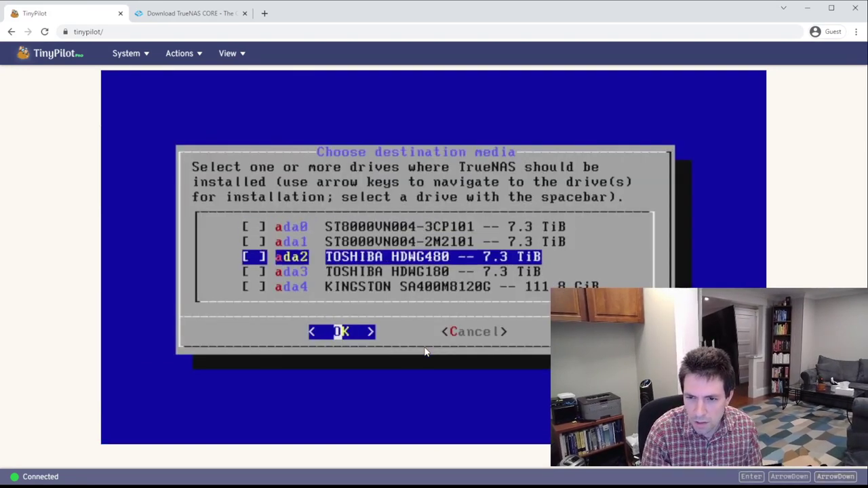
key("Down")
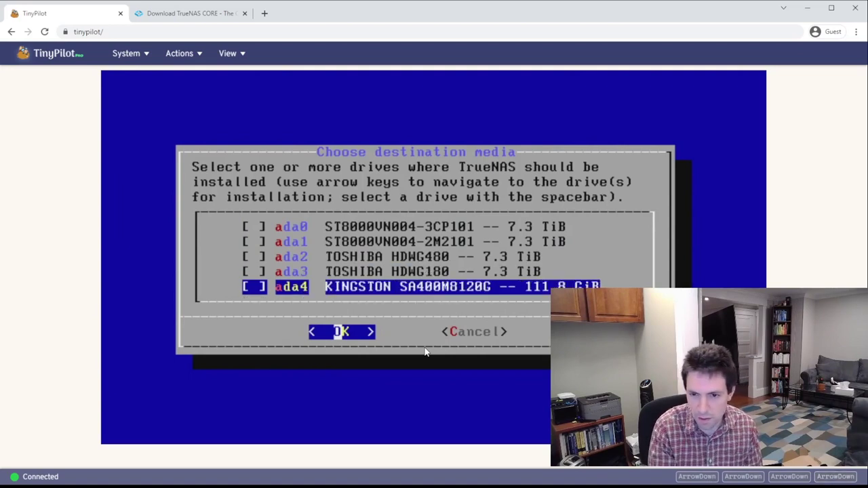
key("space")
key("Return")
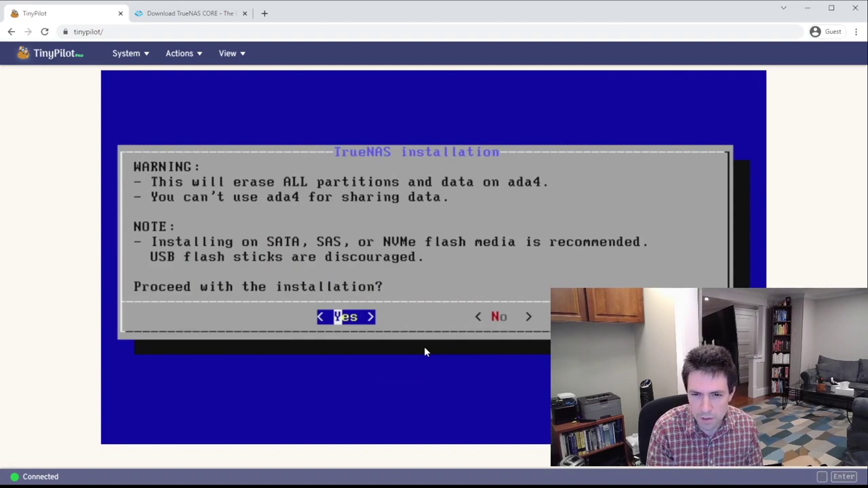
key("Return")
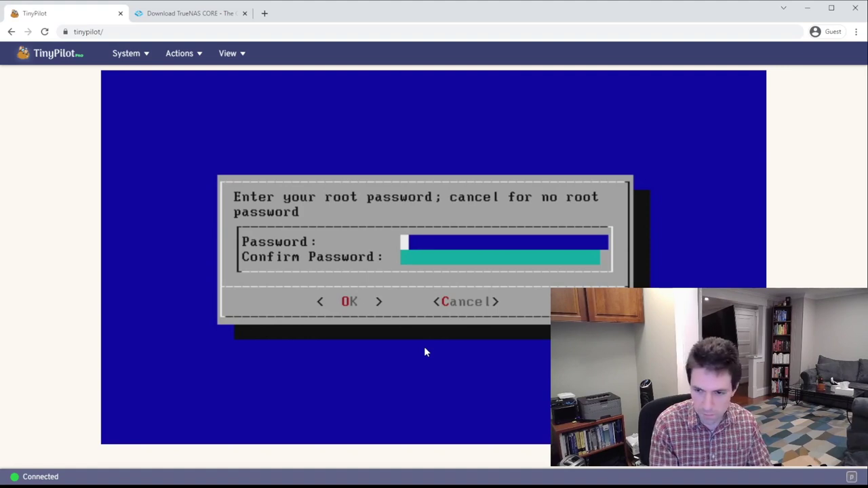
Enter and confirm the root password
type("********")
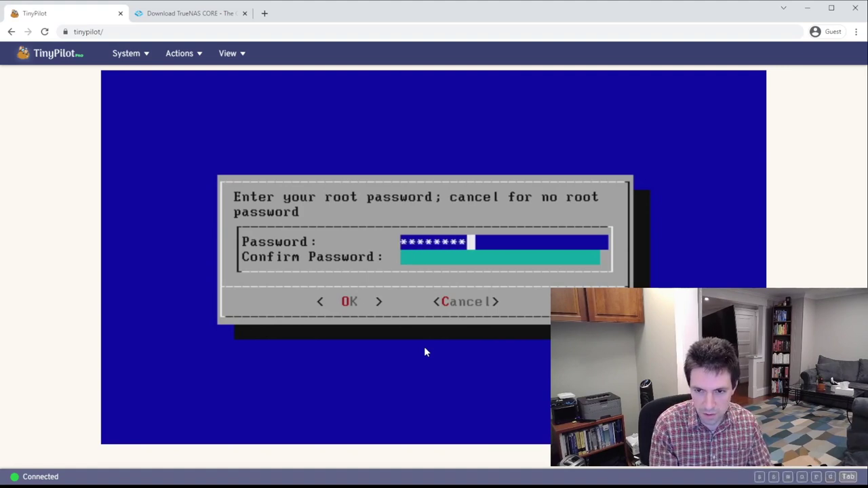
key("Tab")
type("********")
key("Return")
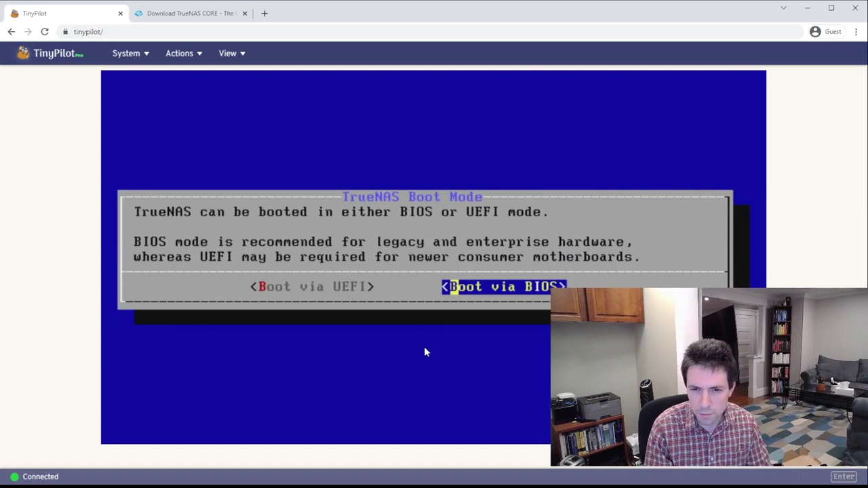
Choose UEFI boot mode, create the 16GB swap, and dismiss the success message
key("Left")
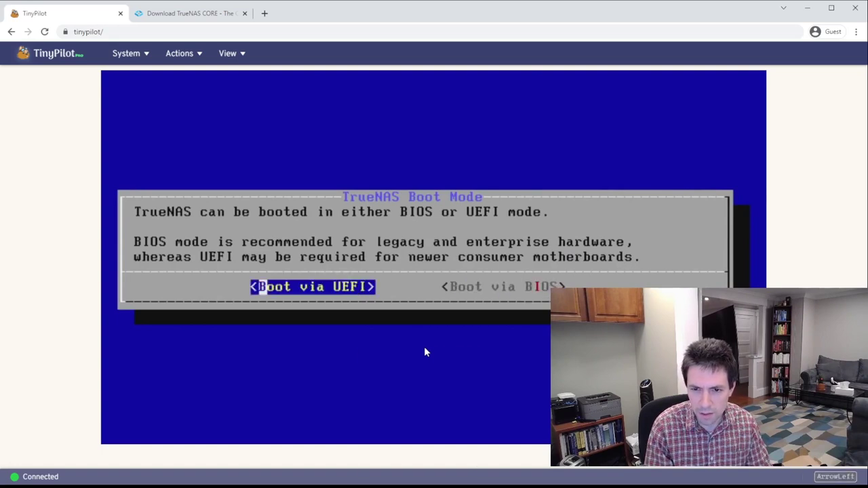
key("Return")
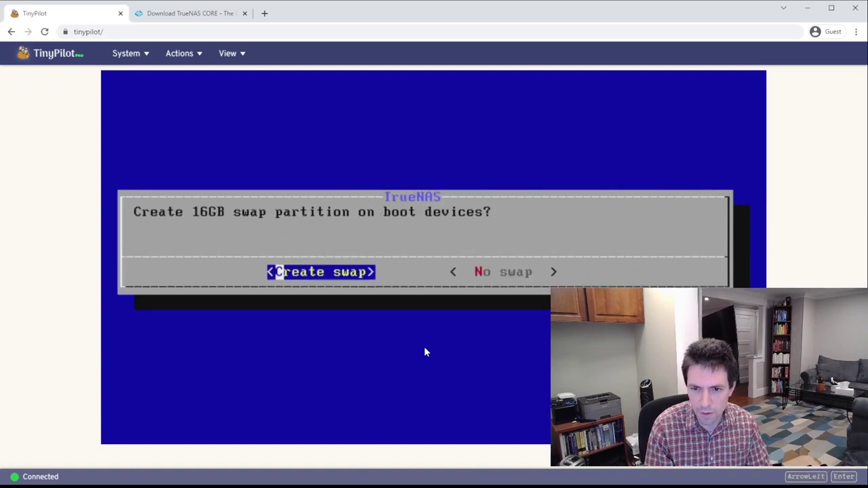
key("Return")
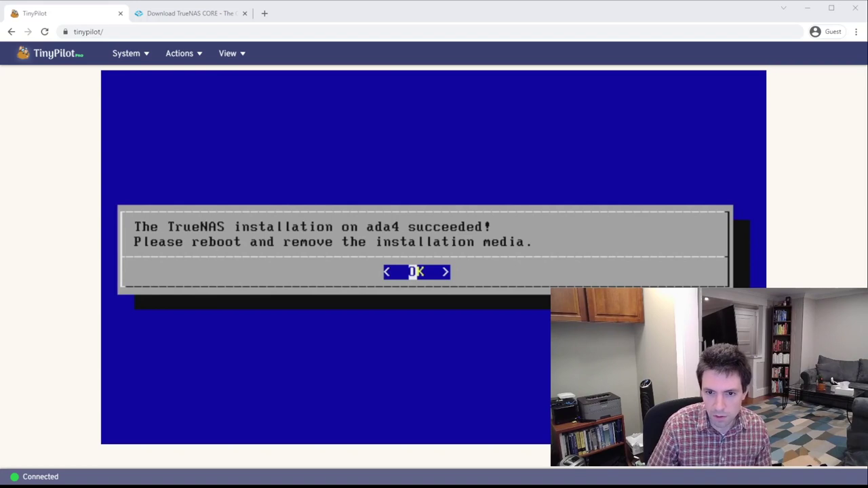
key("Return")
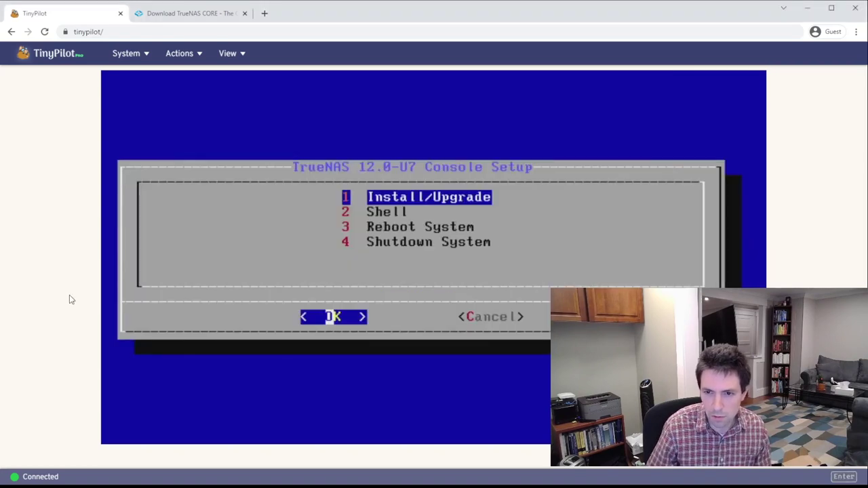
Reboot from the console menu, eject the TrueNAS installer ISO, and continue at the loader
key("Down")
key("Down")
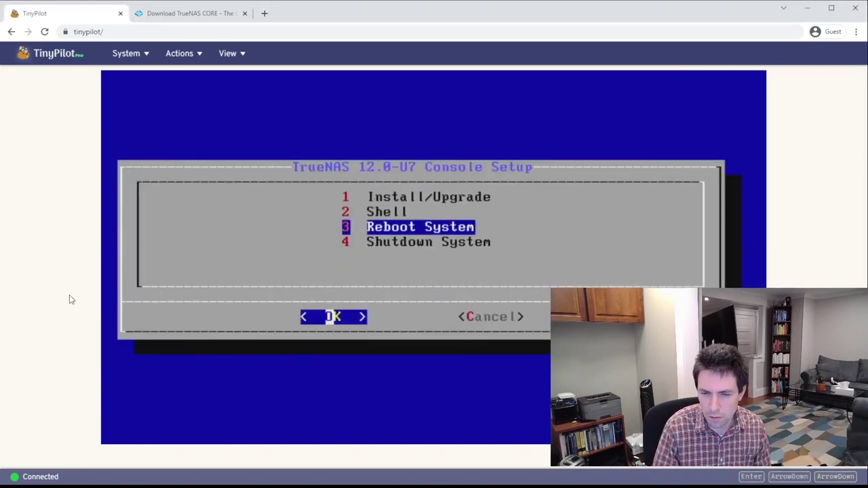
key("Return")
left_click(141, 55)
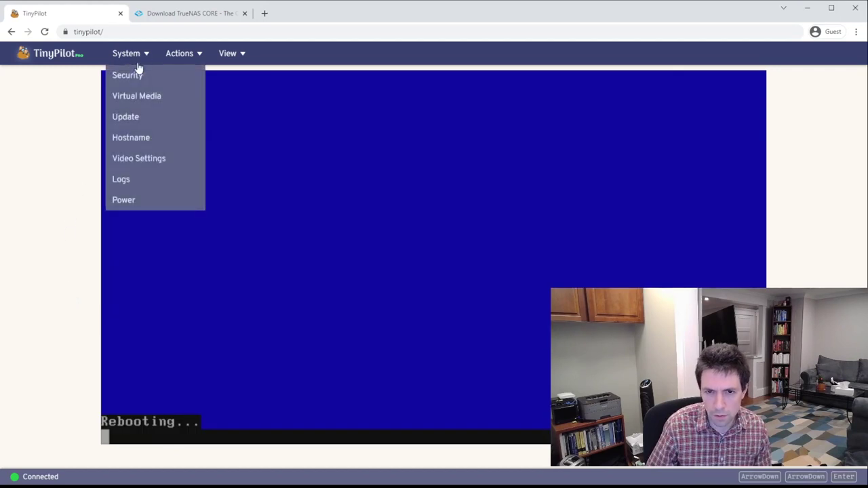
left_click(139, 96)
left_click(604, 177)
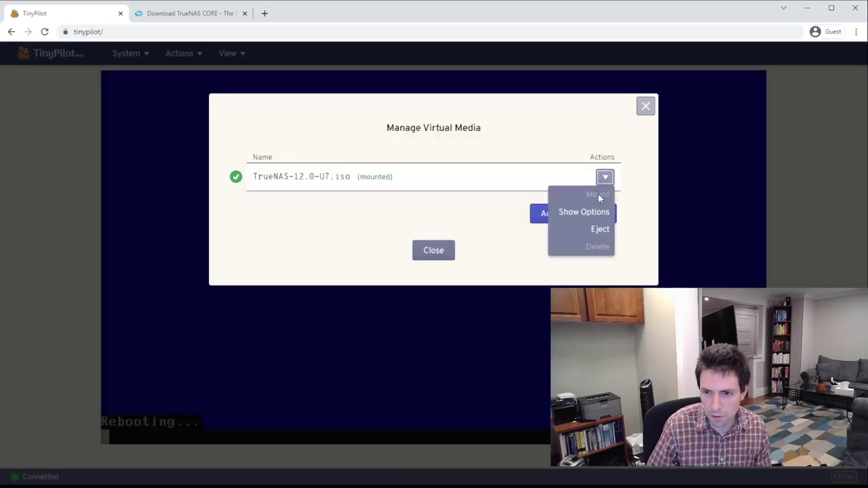
left_click(600, 229)
left_click(432, 251)
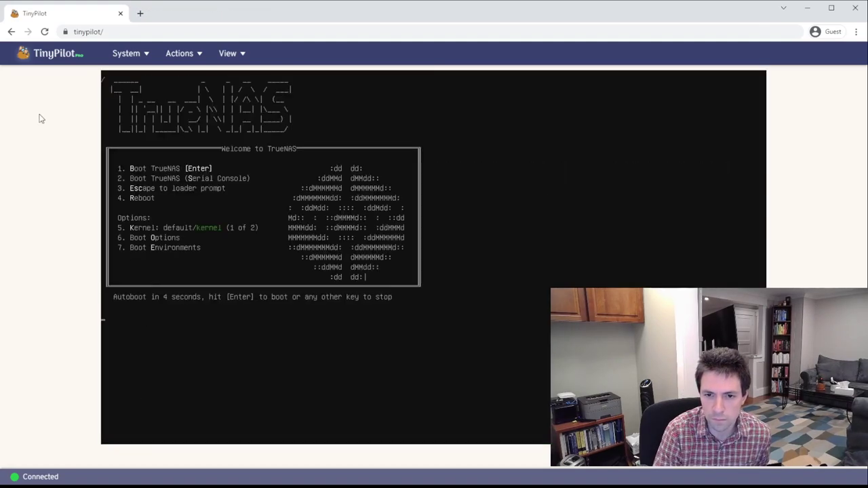
key("Return")
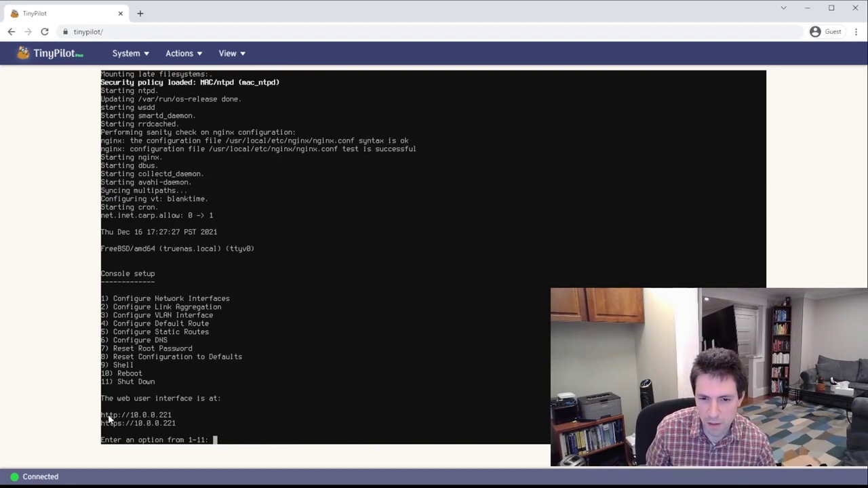
left_click(141, 13)
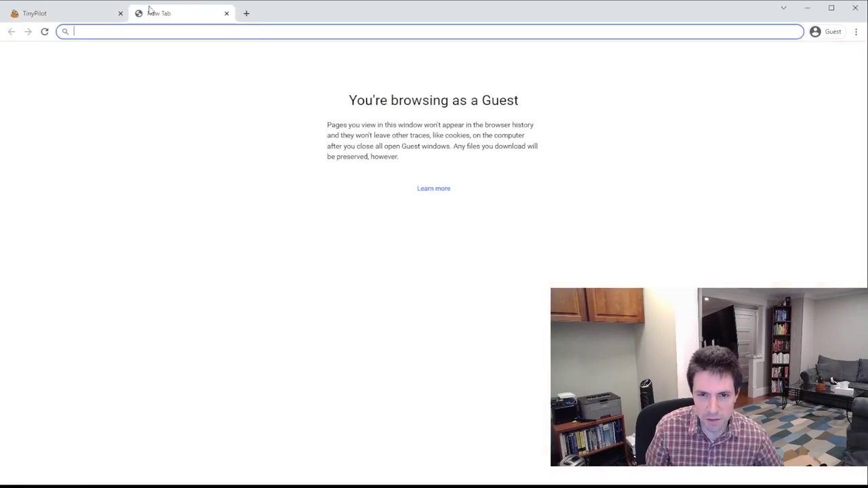
type("https://")
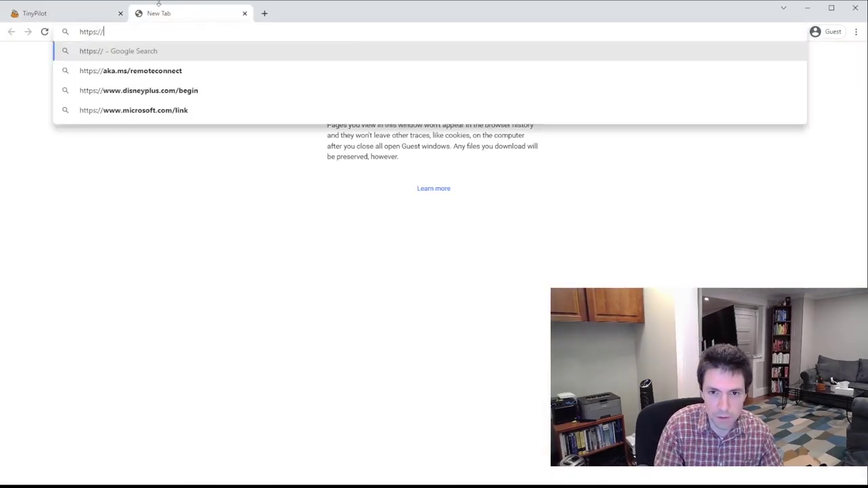
type("truenas.local")
key("Return")
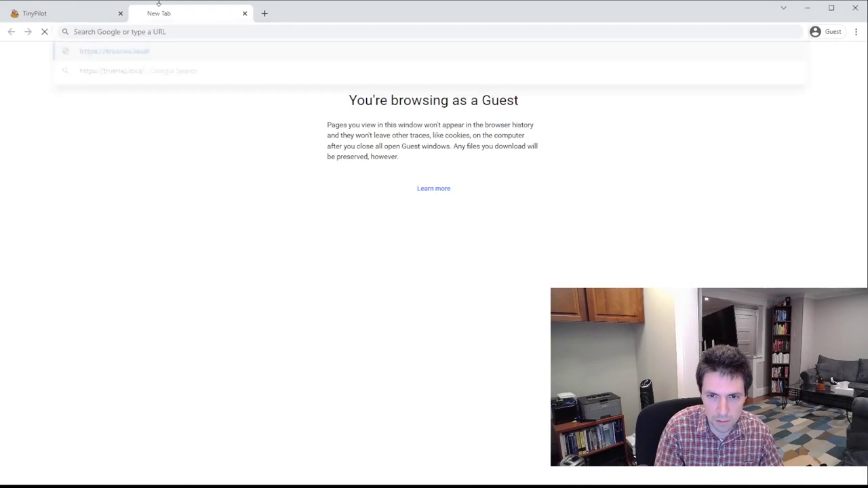
left_click(307, 267)
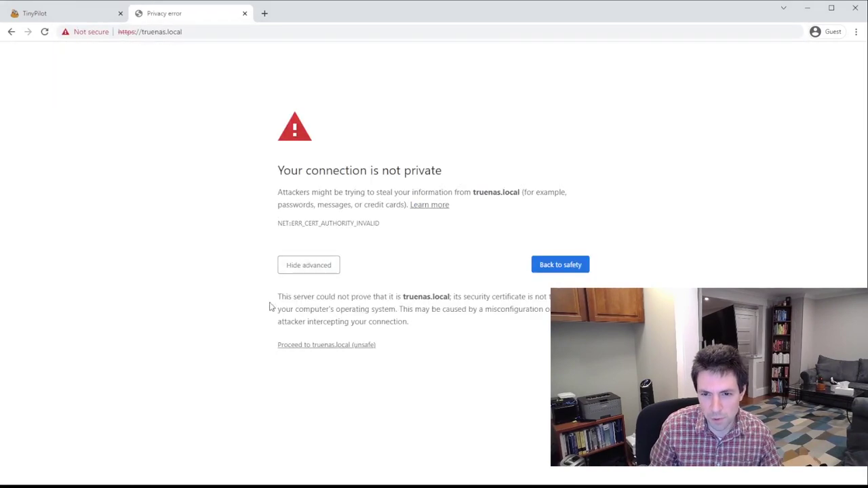
left_click(335, 347)
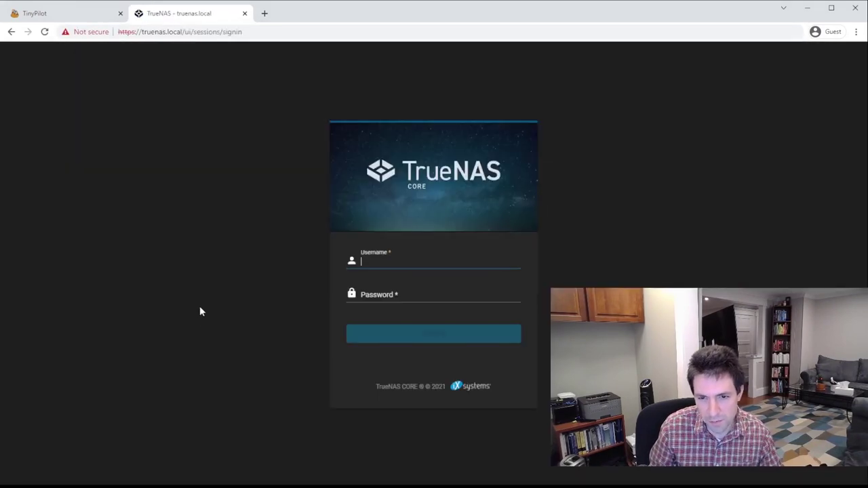
Sign in as root with the administrator password
type("root")
key("Tab")
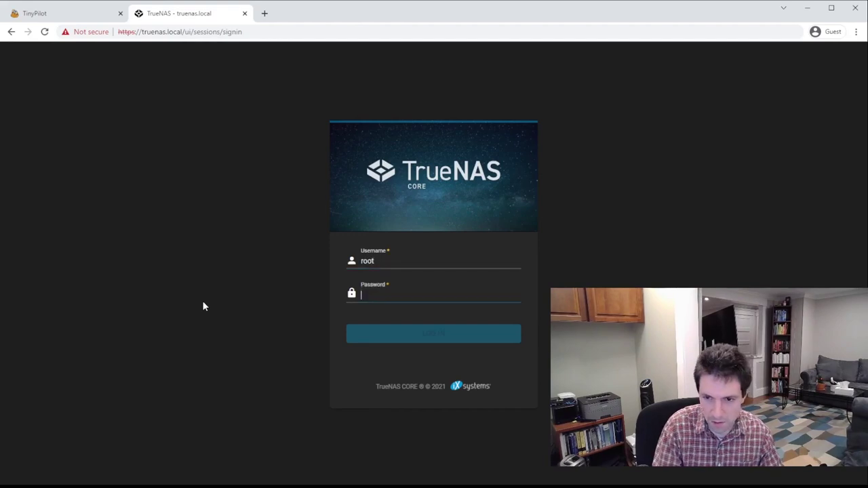
type("********")
key("Return")
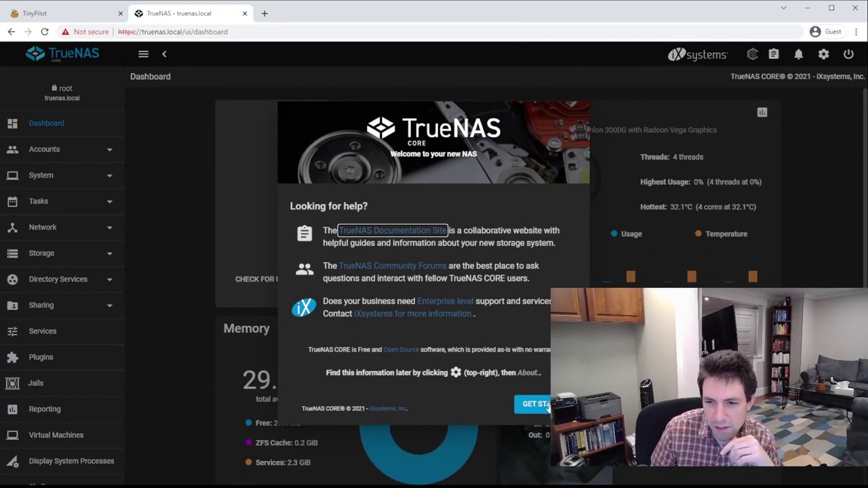
Dismiss the TrueNAS welcome message and go to Storage > Pools, which lists no pools
left_click(536, 404)
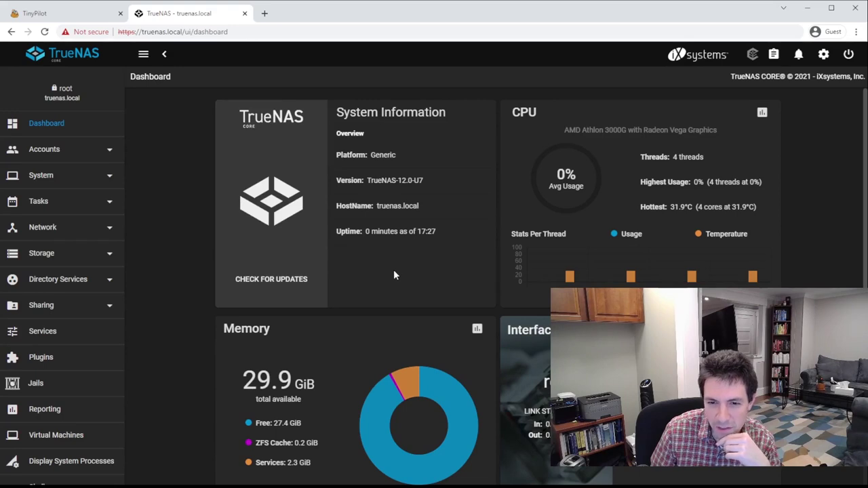
scroll(434, 274, "down", 1)
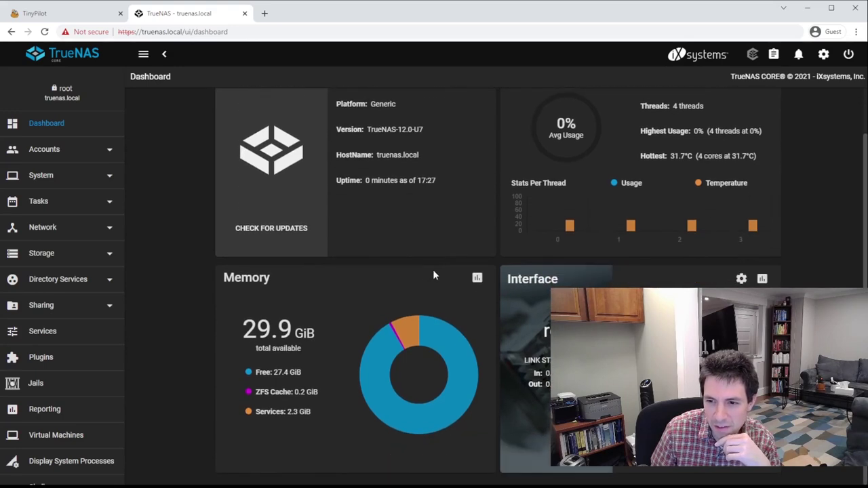
scroll(434, 273, "up", 1)
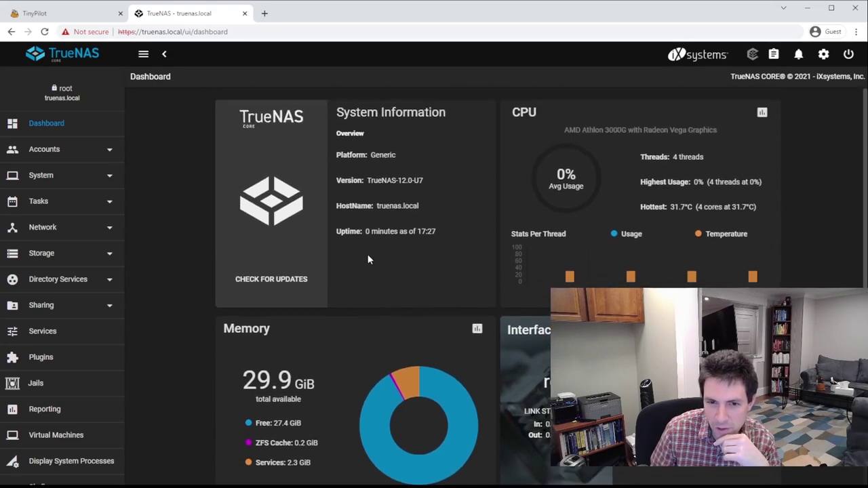
left_click(30, 252)
left_click(41, 281)
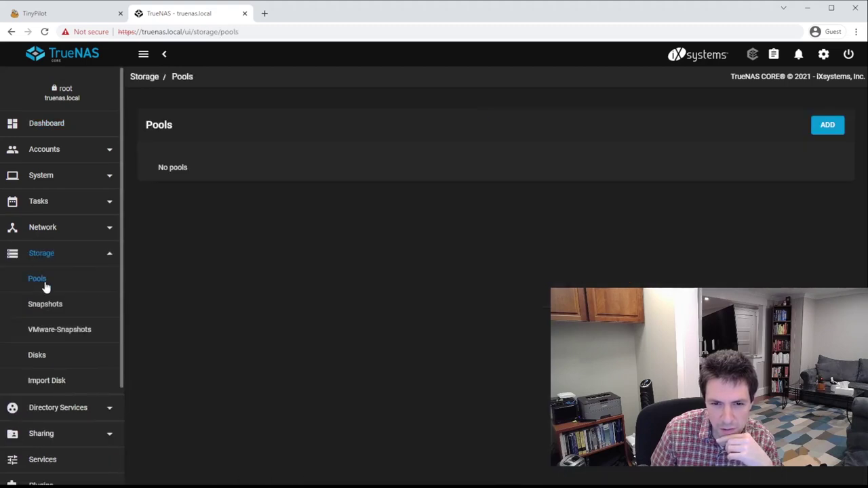
Start creating a new pool and add disks ada0, ada1, ada2 and ada3 to the data vdev
left_click(827, 125)
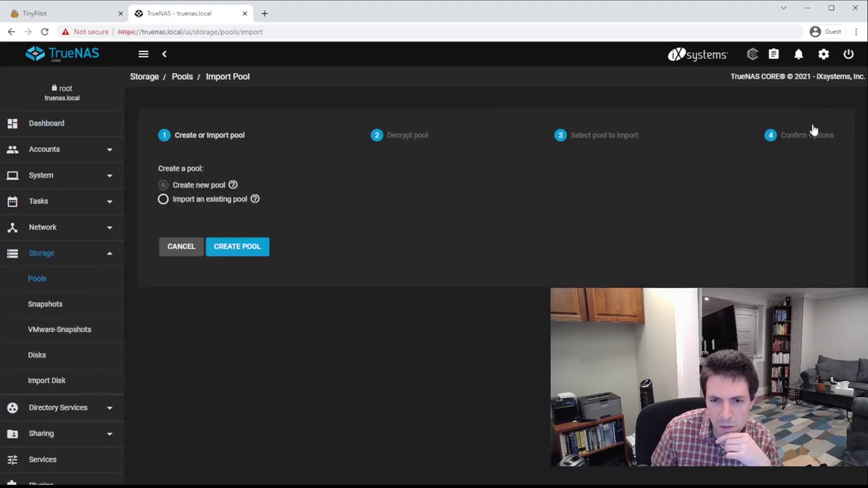
left_click(243, 253)
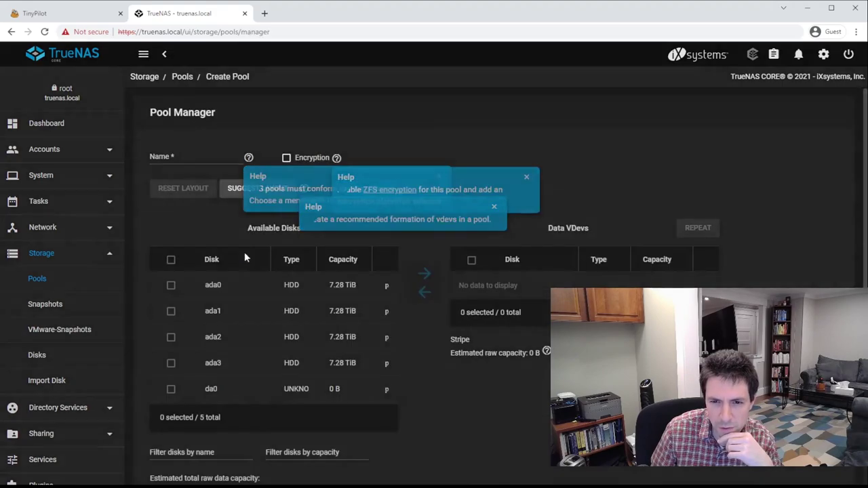
left_click(171, 284)
left_click(171, 310)
left_click(171, 337)
left_click(171, 363)
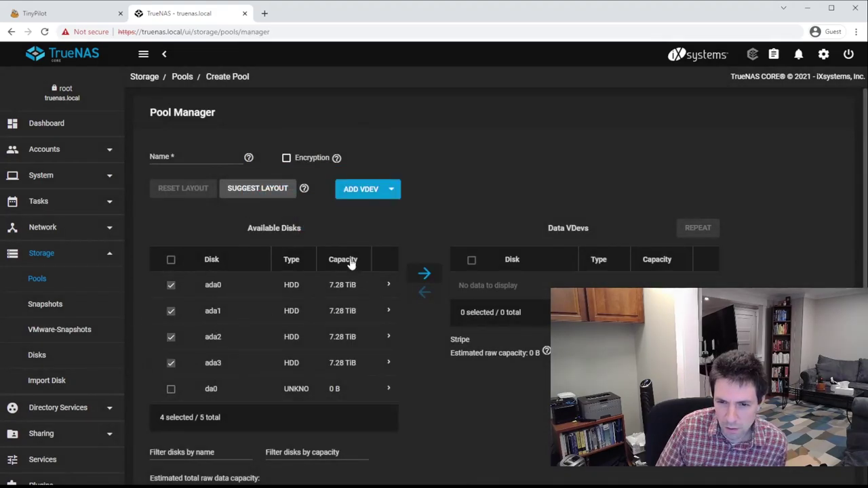
left_click(425, 274)
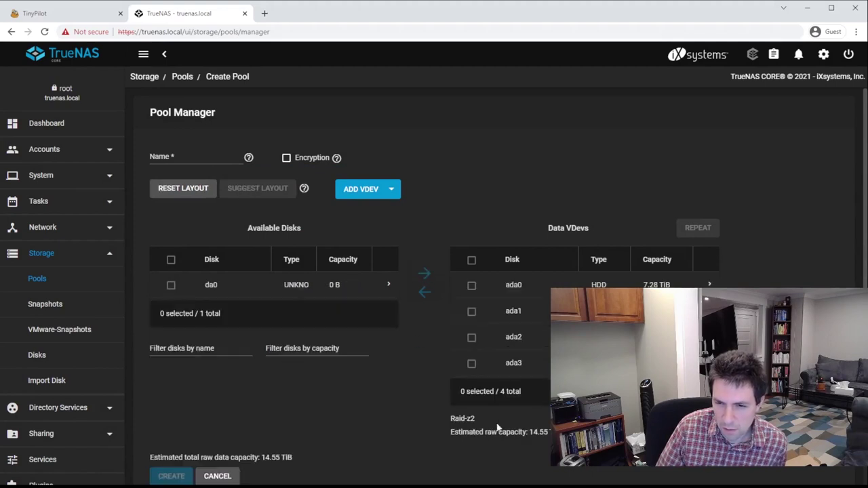
Set the data vdev layout to Raid-z, giving an estimated 21.83 TiB capacity
left_click(498, 418)
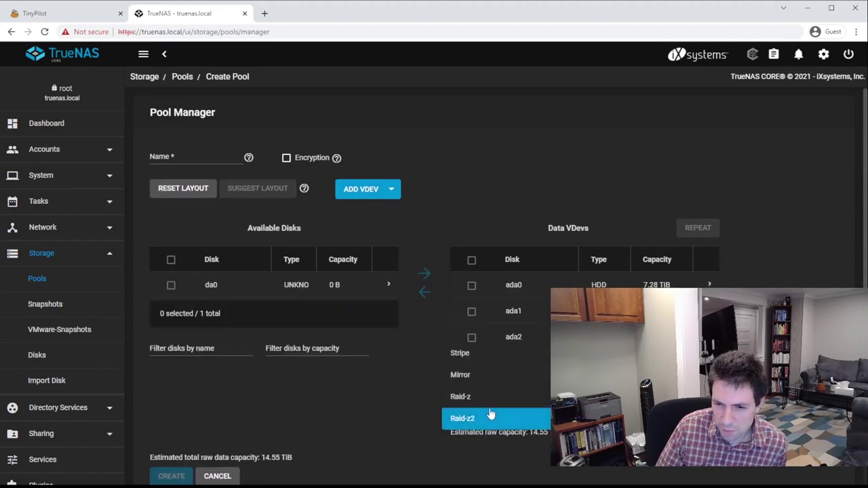
left_click(476, 398)
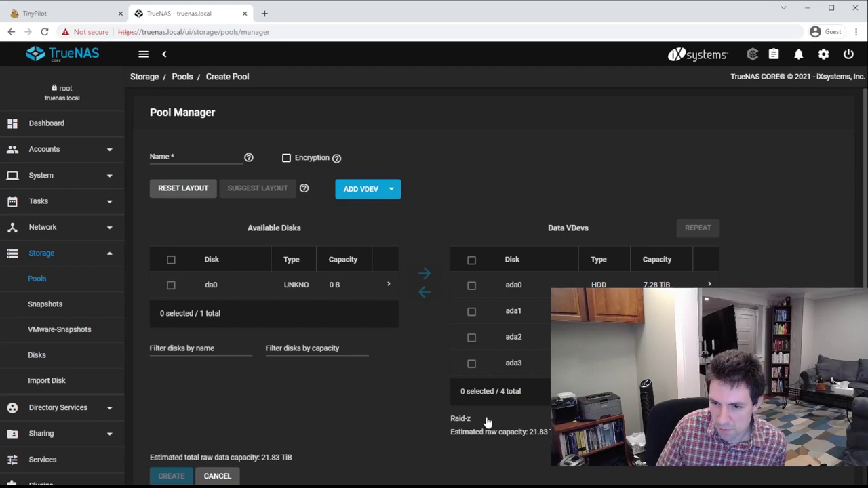
left_click(487, 420)
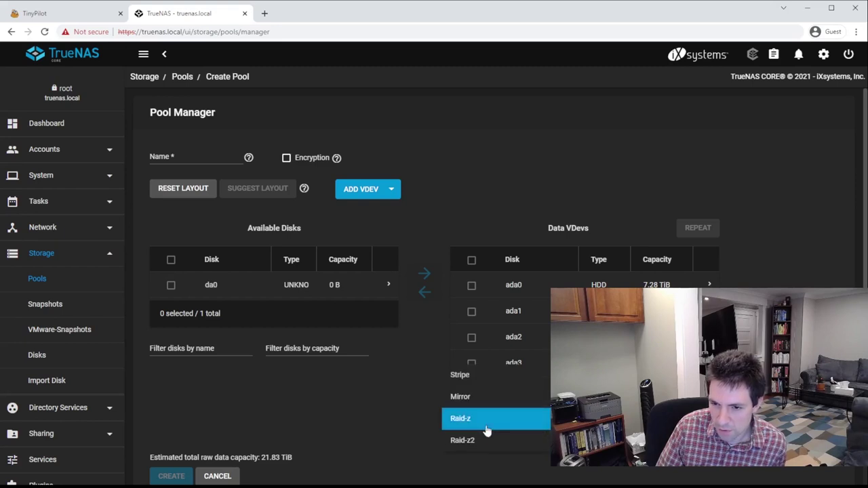
left_click(485, 429)
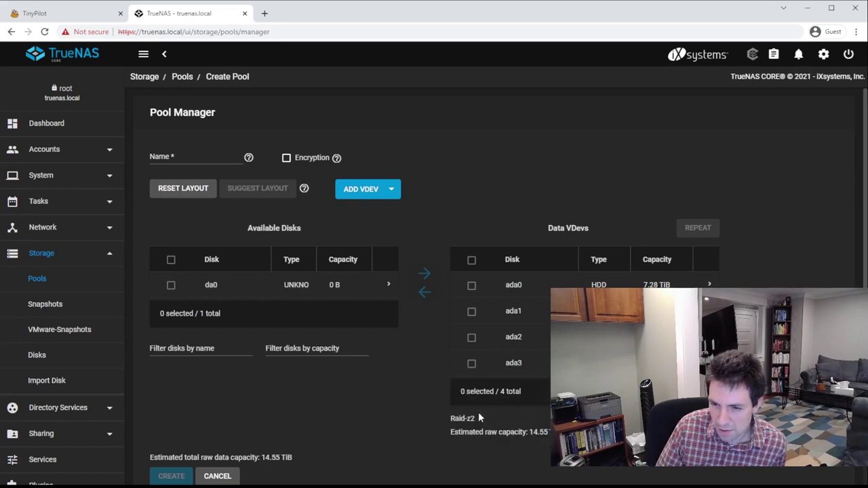
left_click(481, 420)
left_click(485, 404)
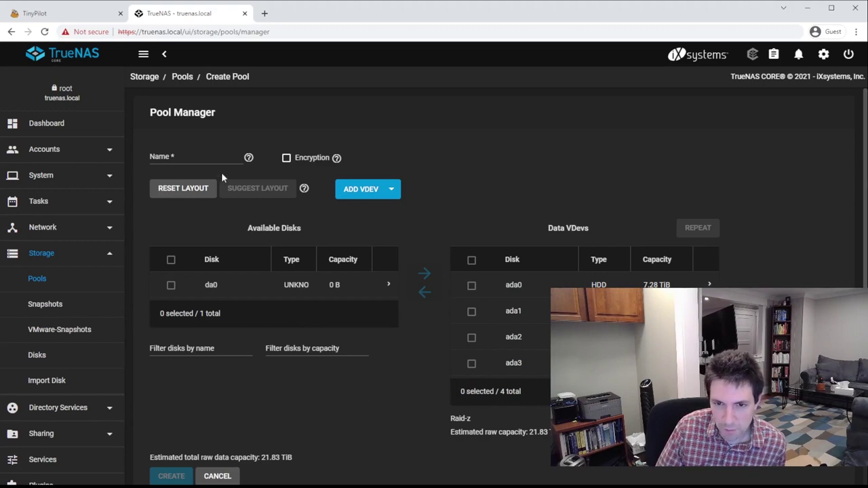
Name the pool pool1, confirm the disk-erase warning to create it, then open pool1's actions menu
left_click(172, 154)
type("pool1")
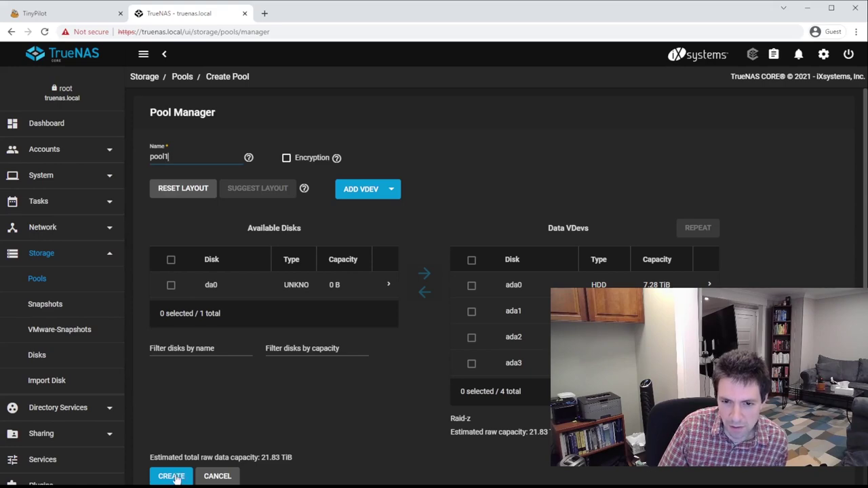
left_click(172, 477)
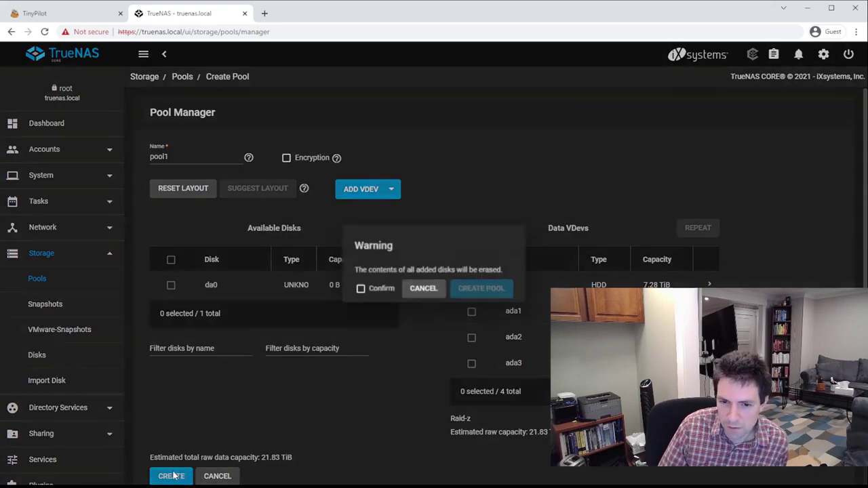
left_click(377, 293)
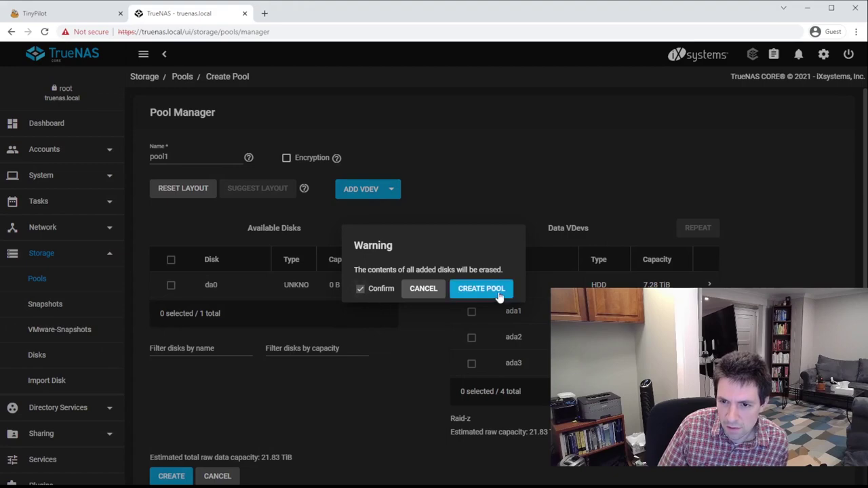
left_click(499, 294)
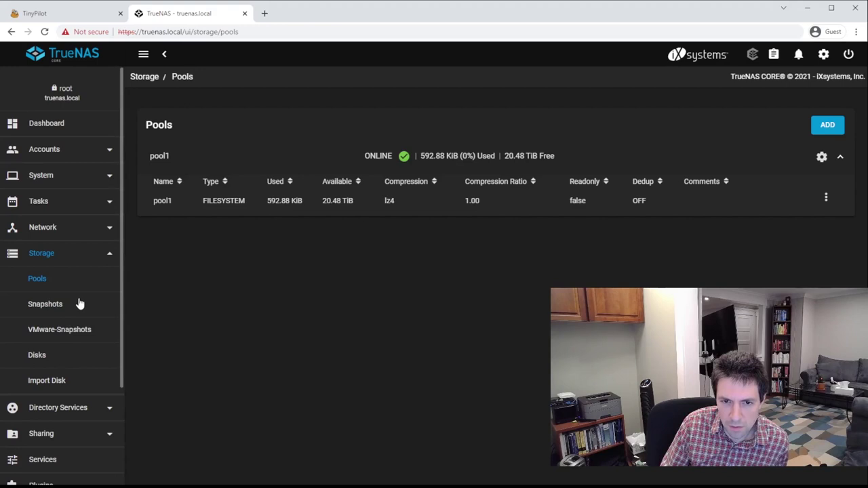
left_click(825, 198)
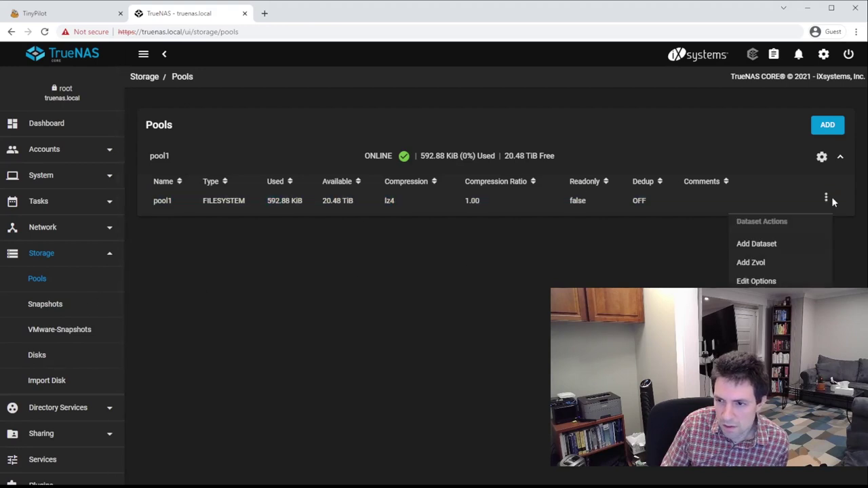
Add a dataset named text-files to pool1 with non-inherited, passphrase-type encryption
left_click(773, 242)
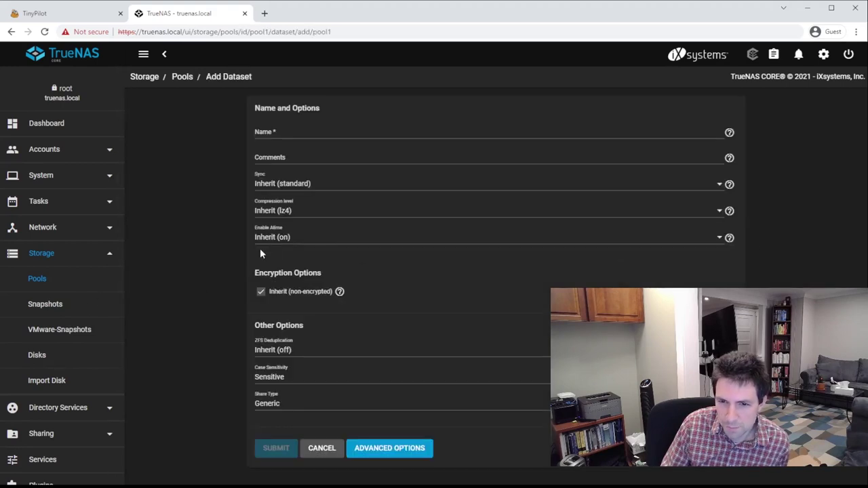
left_click(296, 131)
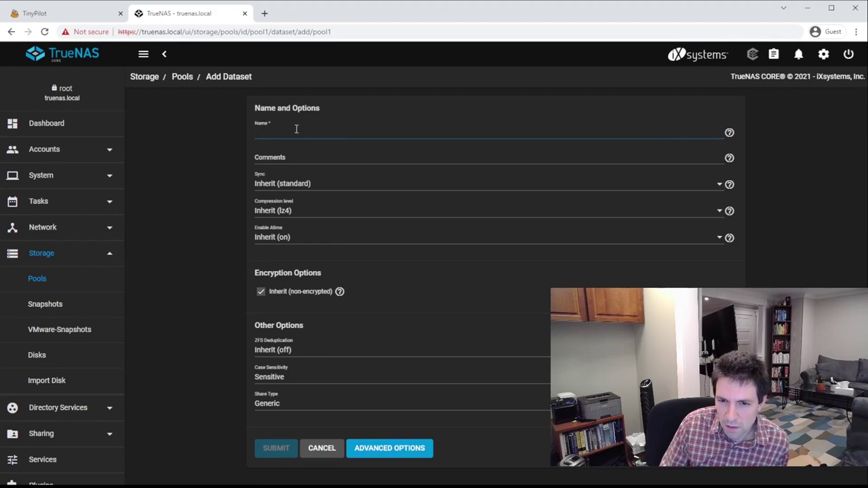
type("text-files")
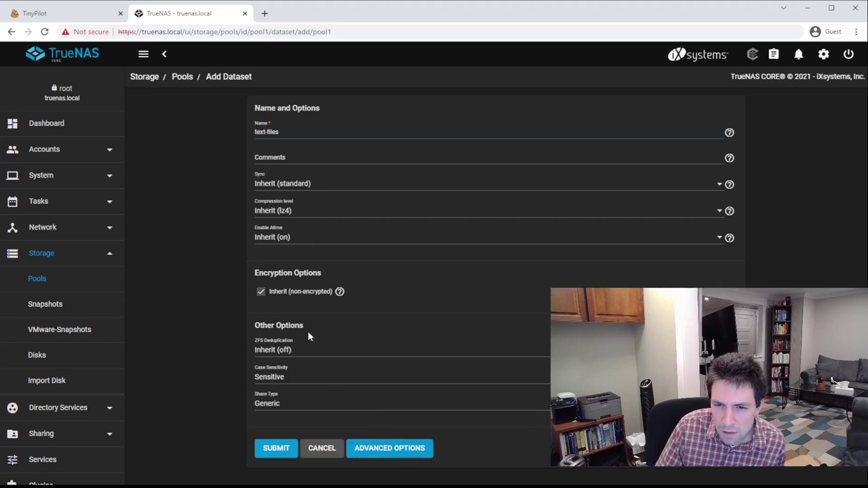
left_click(293, 292)
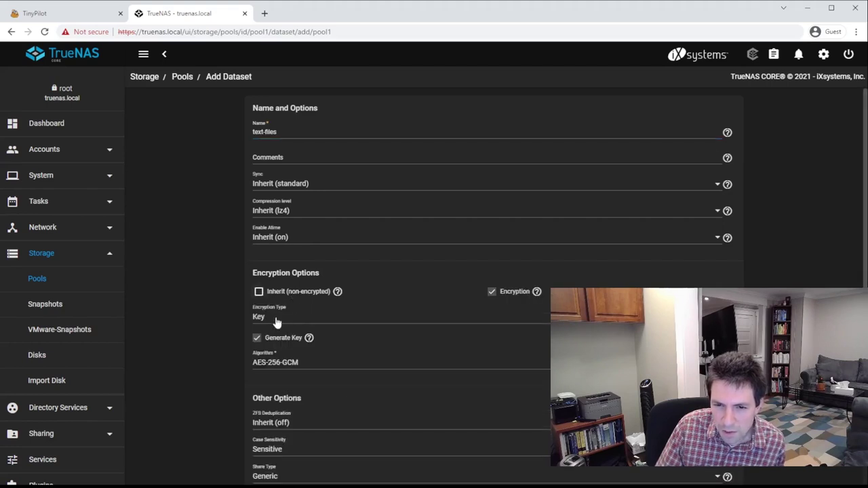
left_click(275, 320)
left_click(273, 343)
Enter and confirm the encryption passphrase, then submit the text-files dataset
left_click(274, 342)
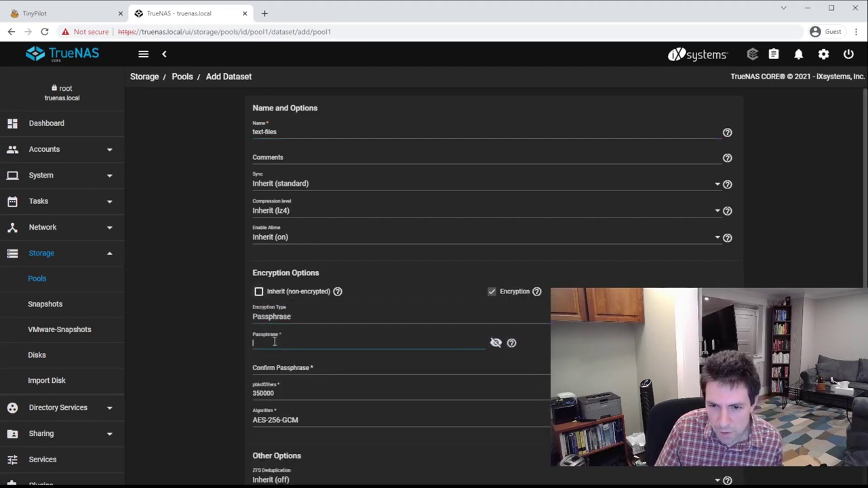
type("••••")
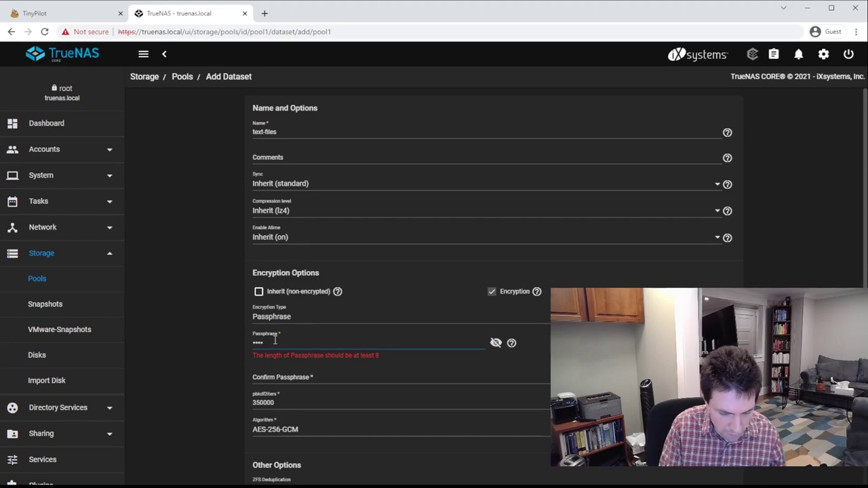
type("••••")
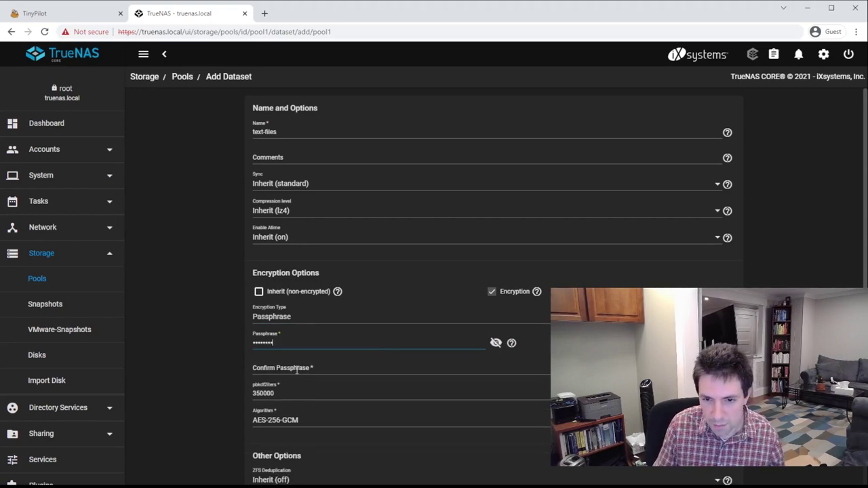
left_click(297, 370)
type("••••••••")
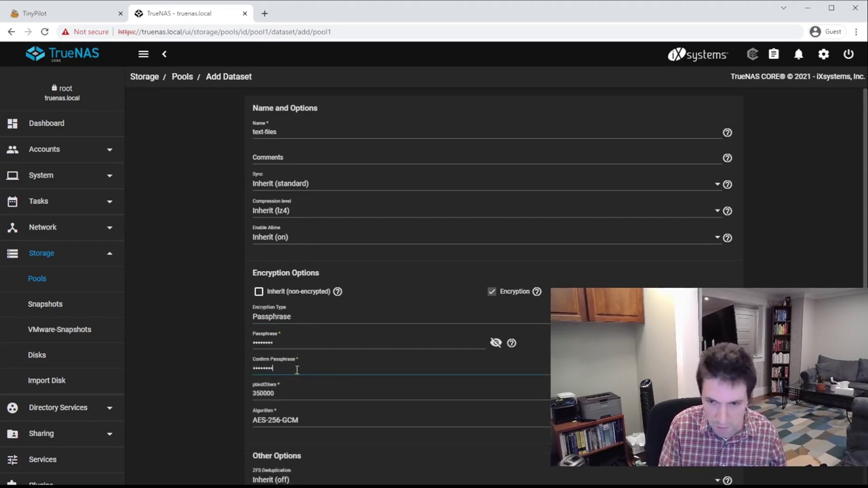
scroll(268, 355, "down", 2)
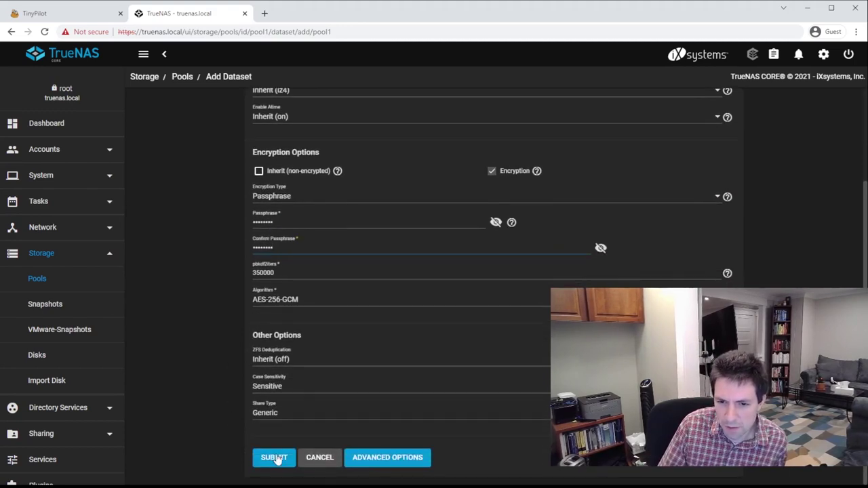
left_click(274, 458)
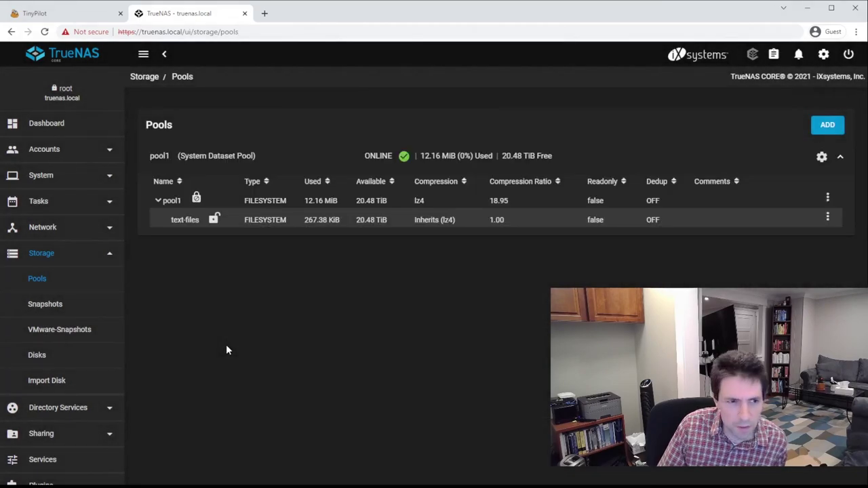
Select the new text-files dataset and expand the Sharing section in the sidebar
left_click(286, 224)
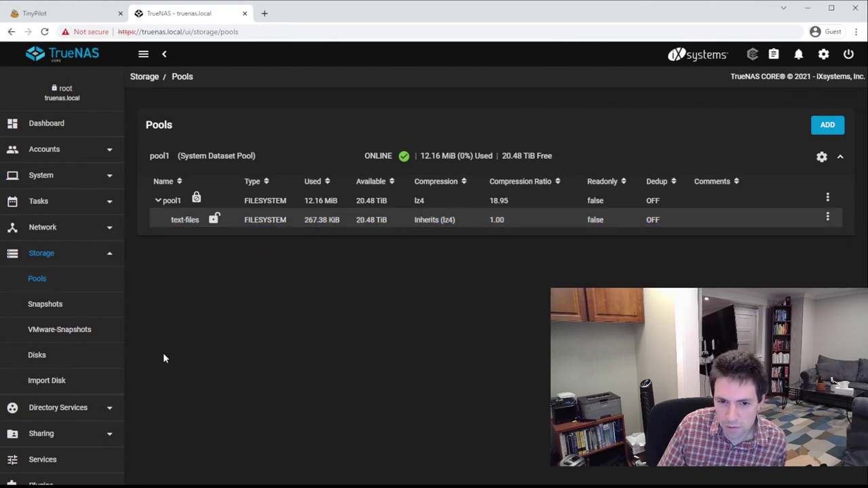
scroll(99, 368, "down", 3)
left_click(70, 305)
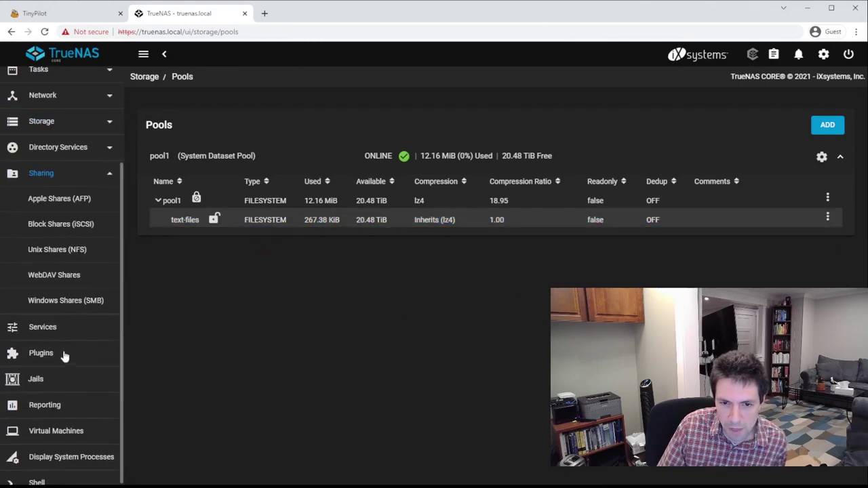
Add a Windows SMB share with path /mnt/pool1/text-files and default share parameters
left_click(76, 304)
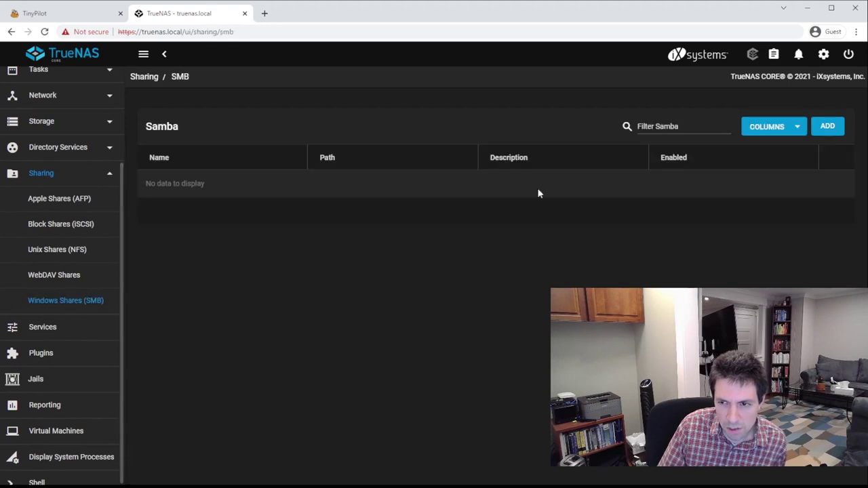
left_click(825, 126)
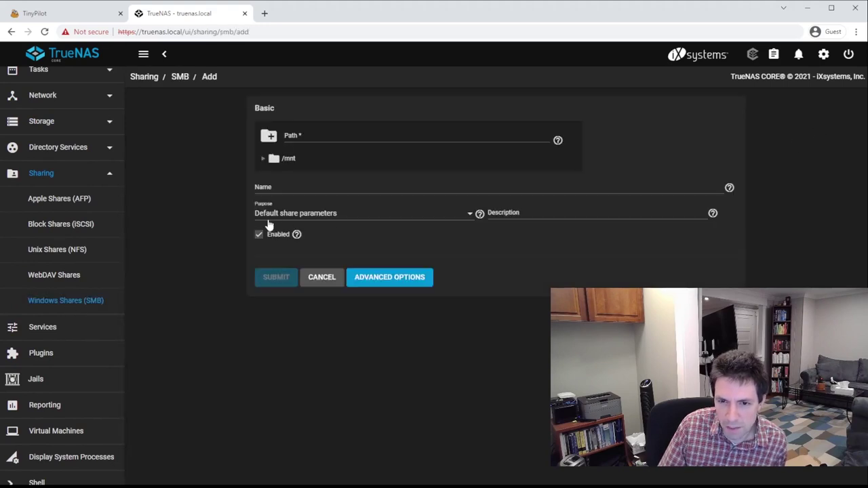
left_click(264, 160)
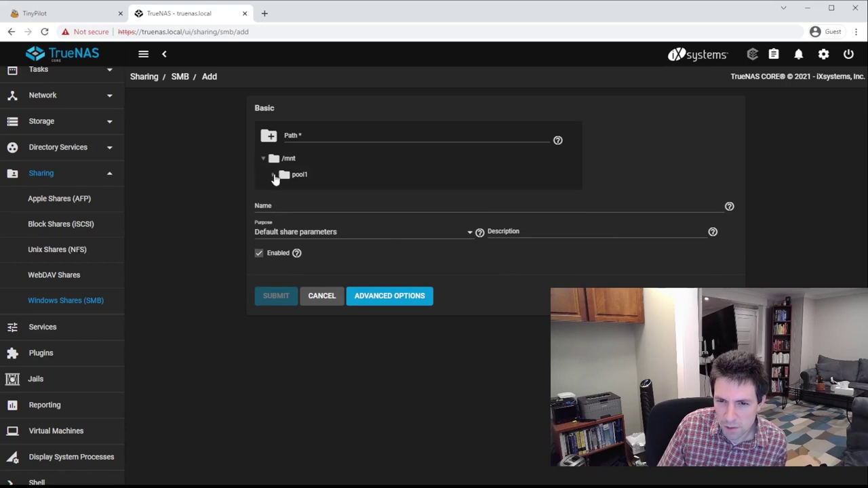
left_click(274, 175)
left_click(304, 194)
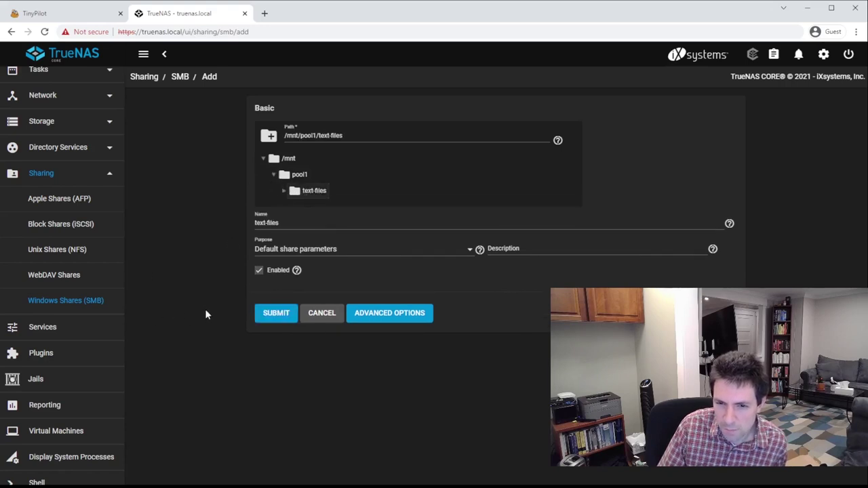
left_click(342, 253)
left_click(323, 254)
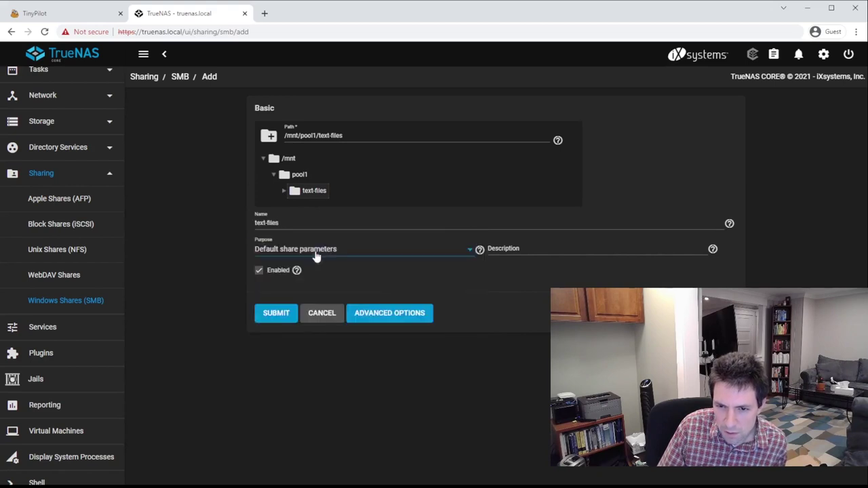
Allow guest access in the advanced options, save the share, and enable the SMB service
left_click(396, 317)
scroll(282, 320, "down", 2)
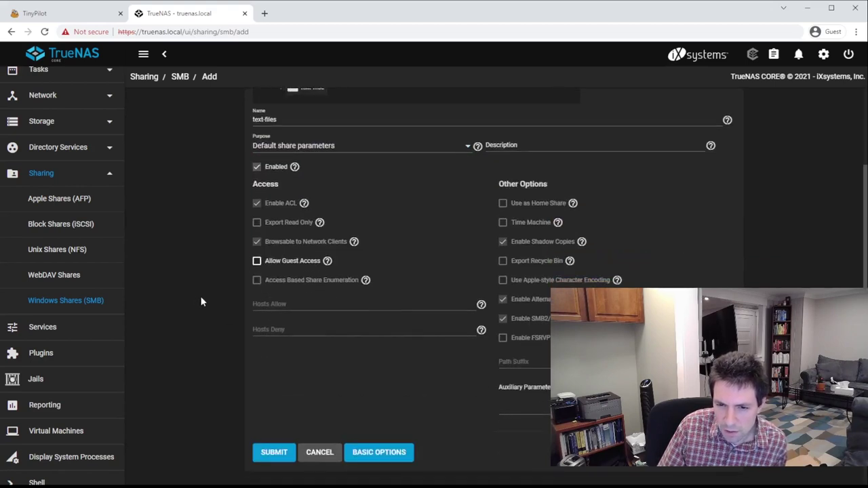
left_click(285, 259)
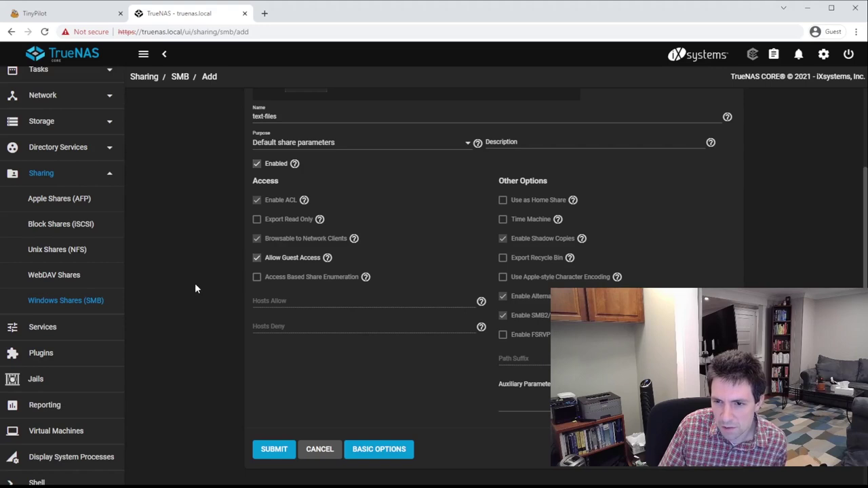
scroll(193, 305, "up", 2)
scroll(193, 312, "down", 3)
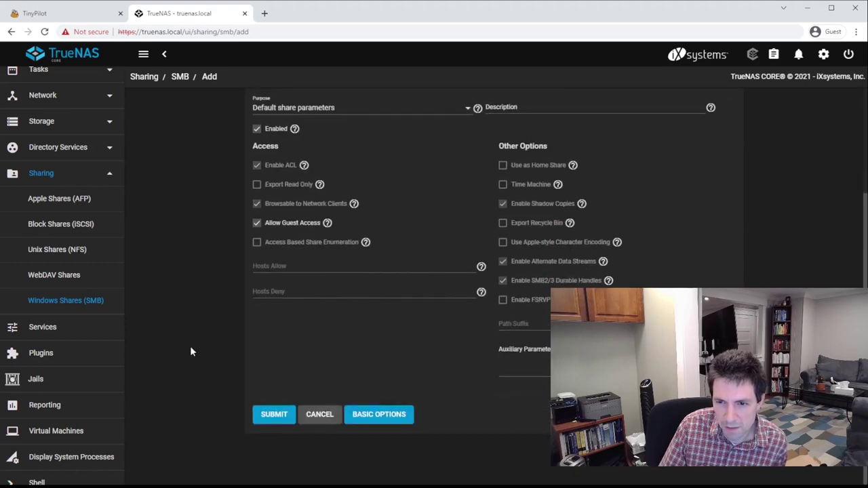
left_click(275, 419)
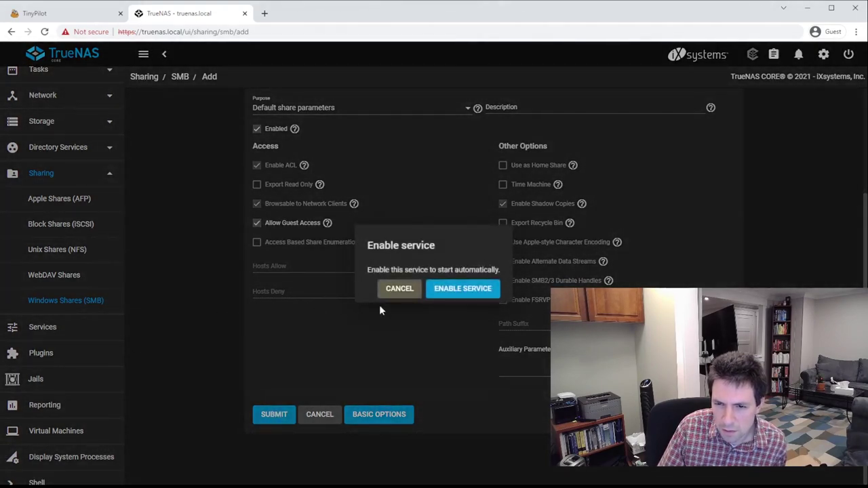
left_click(470, 288)
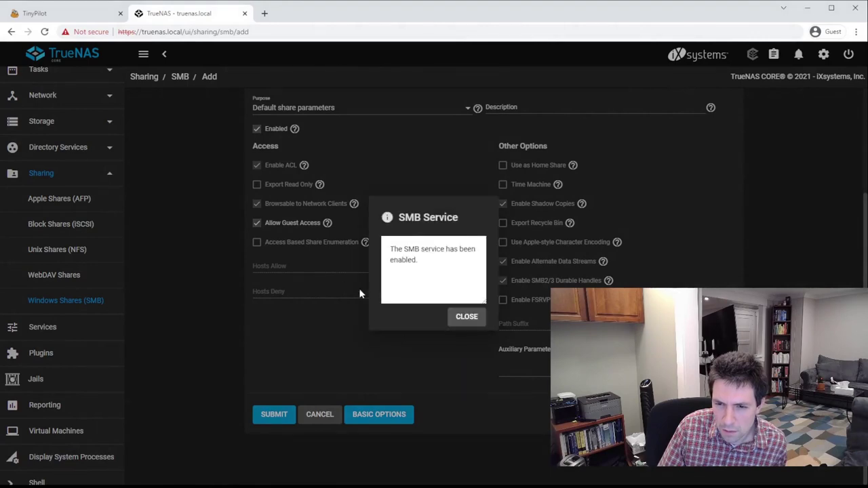
Apply the OPEN preset ACL to text-files, giving everyone@ Modify, and save it
left_click(456, 317)
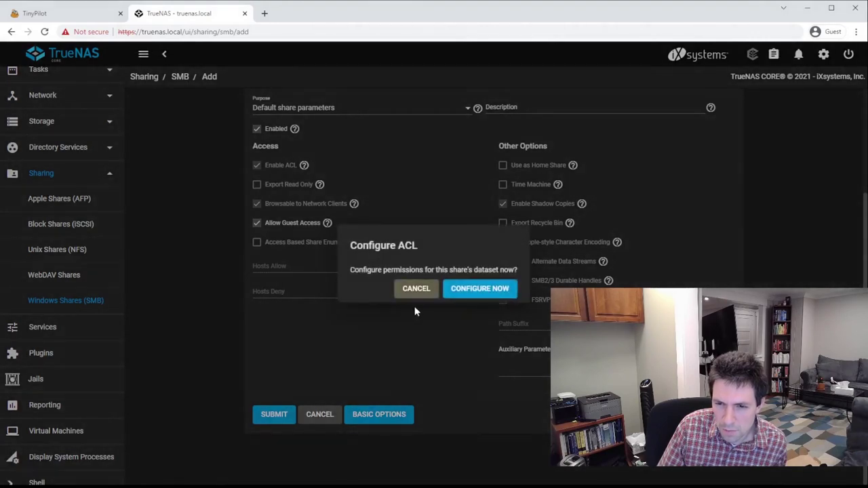
left_click(477, 289)
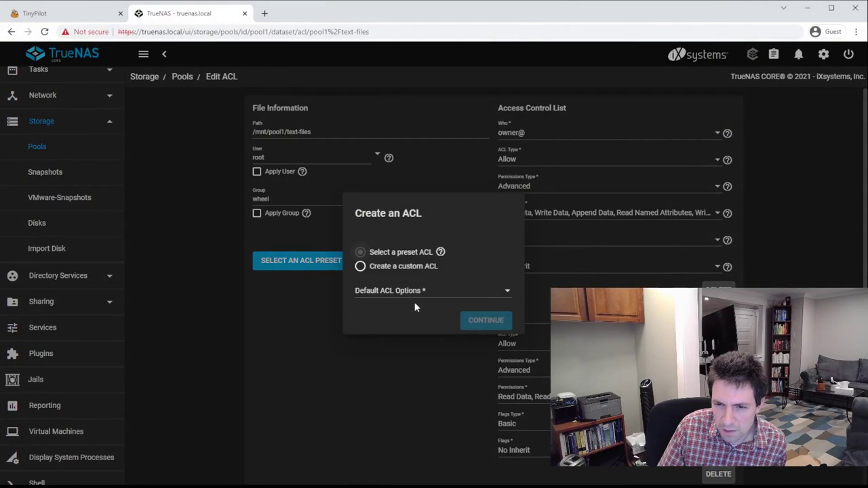
left_click(411, 293)
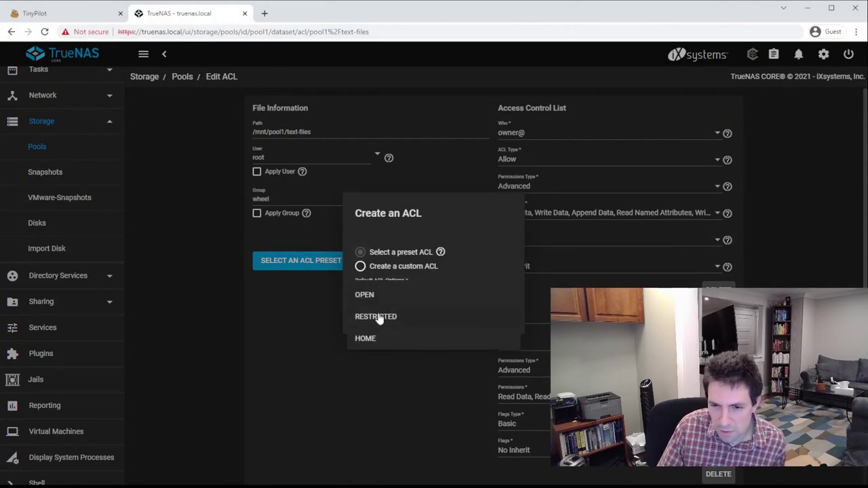
left_click(385, 294)
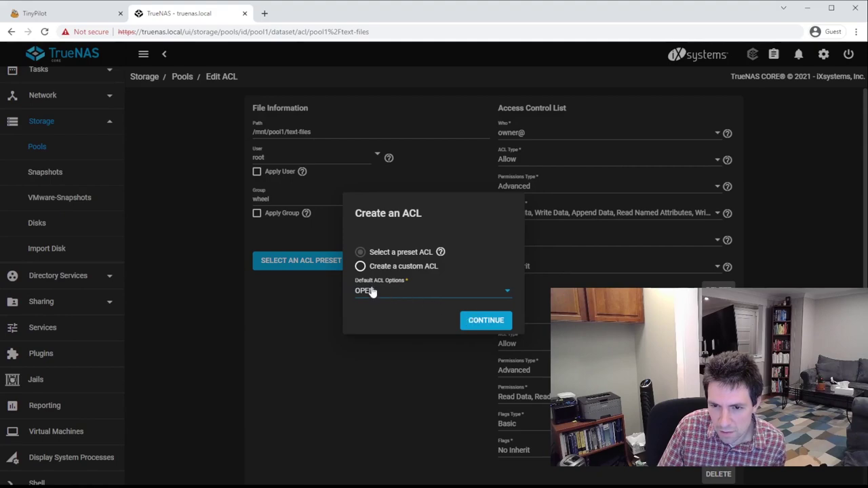
left_click(485, 322)
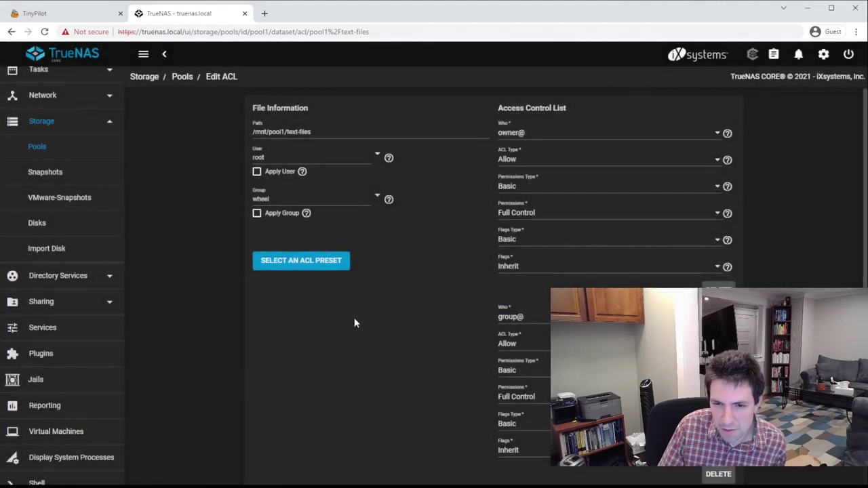
scroll(230, 326, "down", 5)
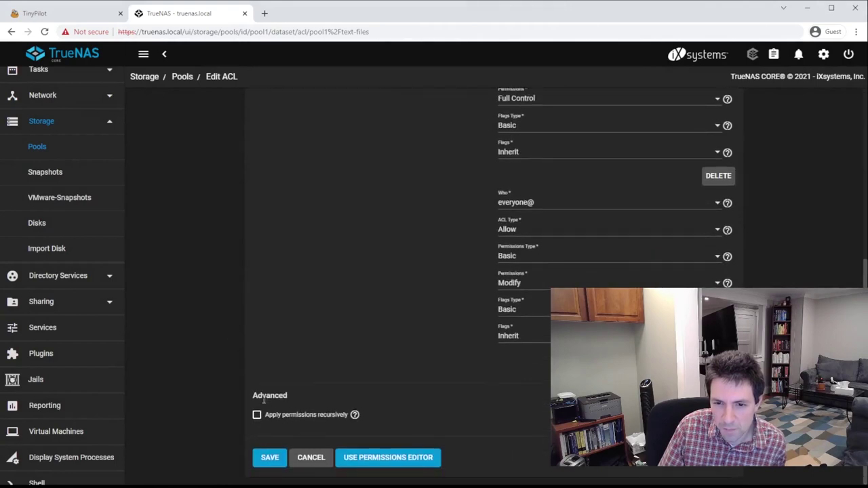
left_click(270, 459)
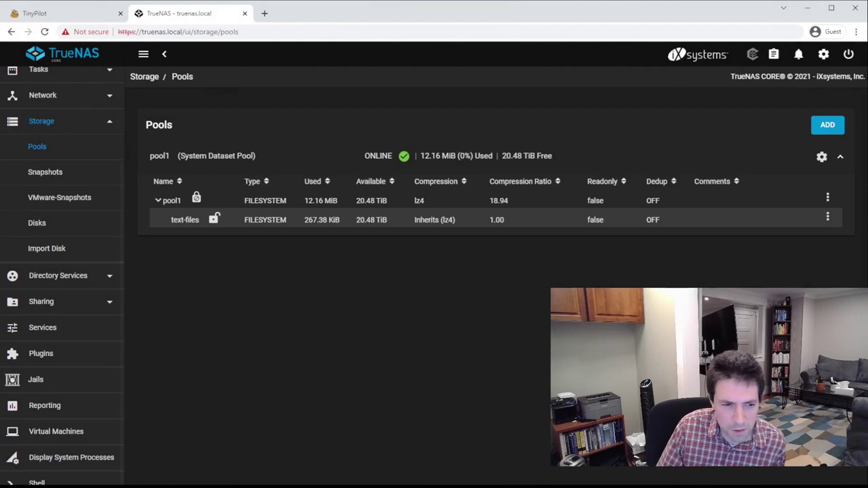
Browse to \\truenas.local in File Explorer and open the text-files share
key("super+e")
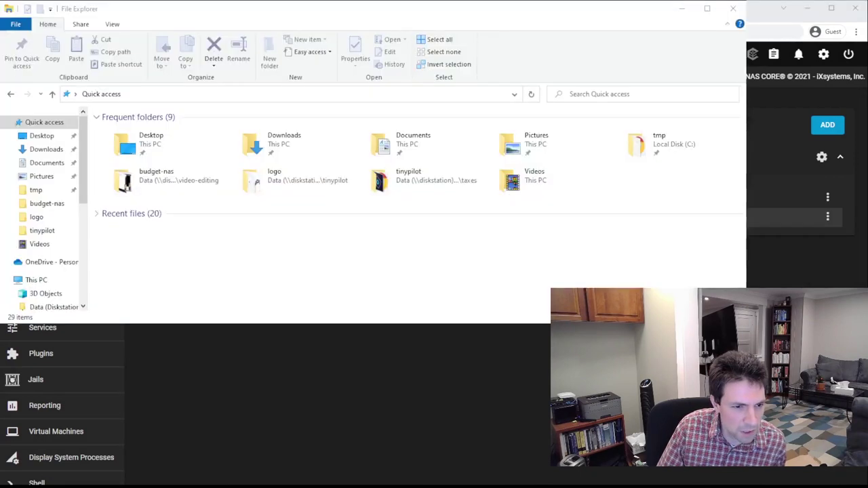
left_click(245, 93)
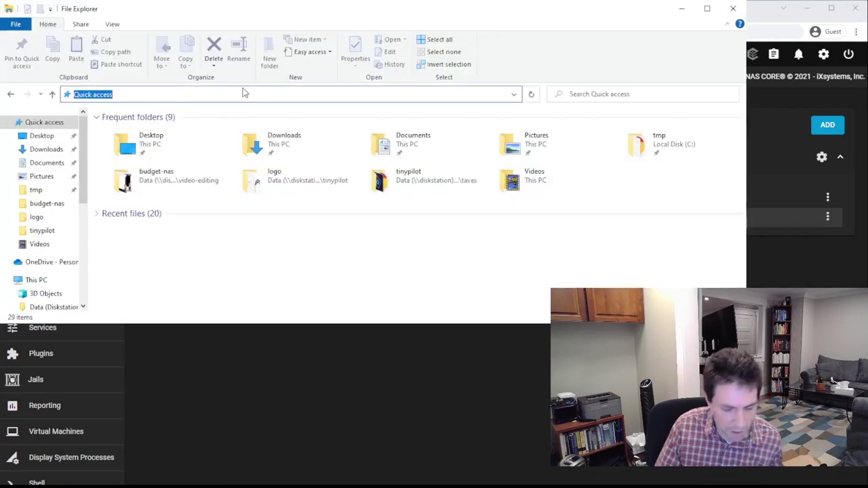
type("\\\\")
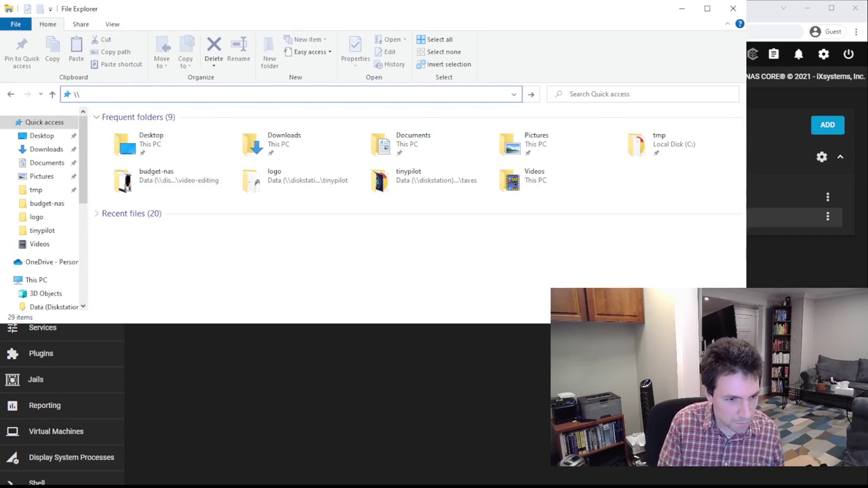
type("truenas.loc")
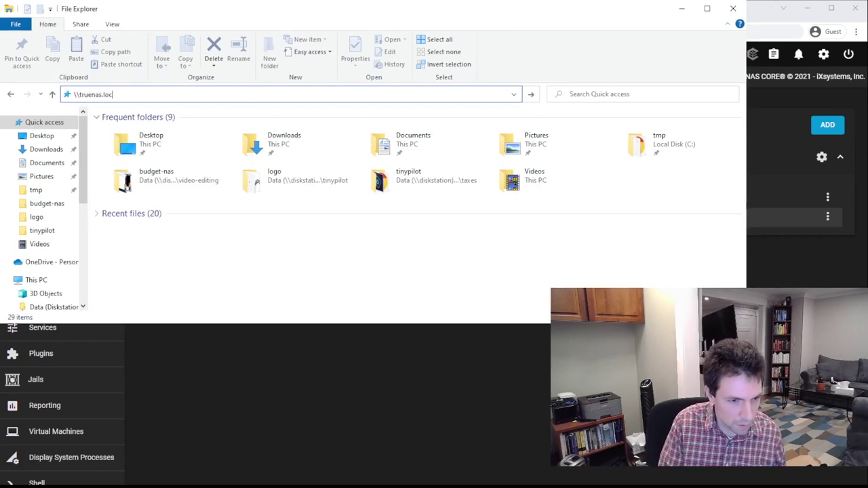
type("al")
key("Return")
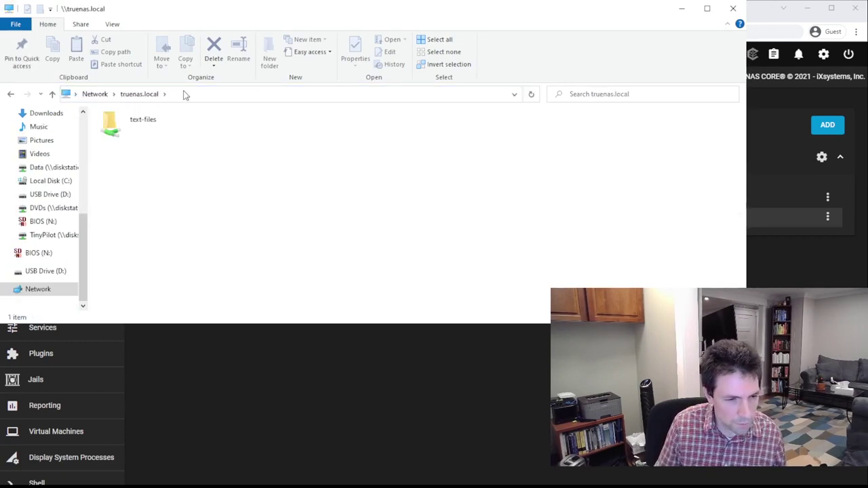
double_click(143, 120)
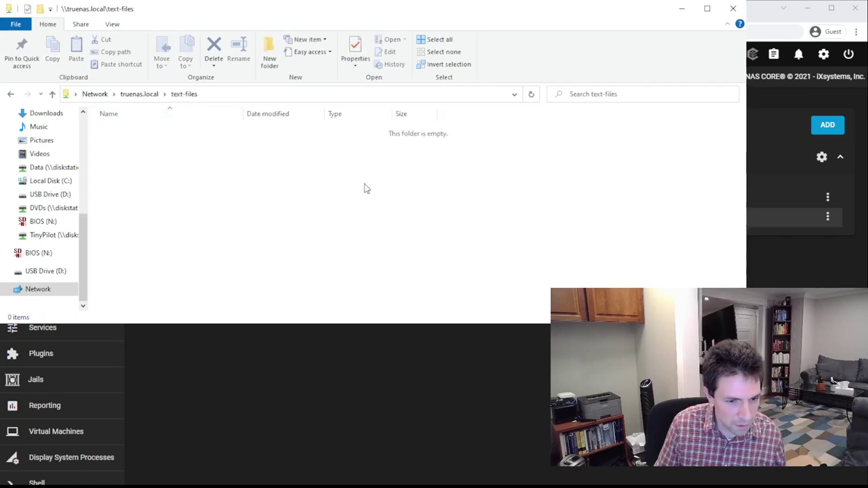
Create a new text document named hello.txt in the share and open it
key("shift+F10")
key("w")
key("t")
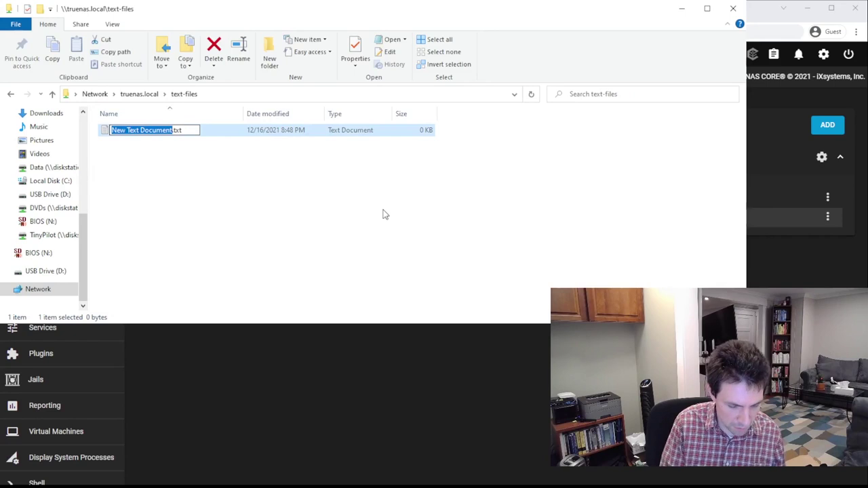
type("hello")
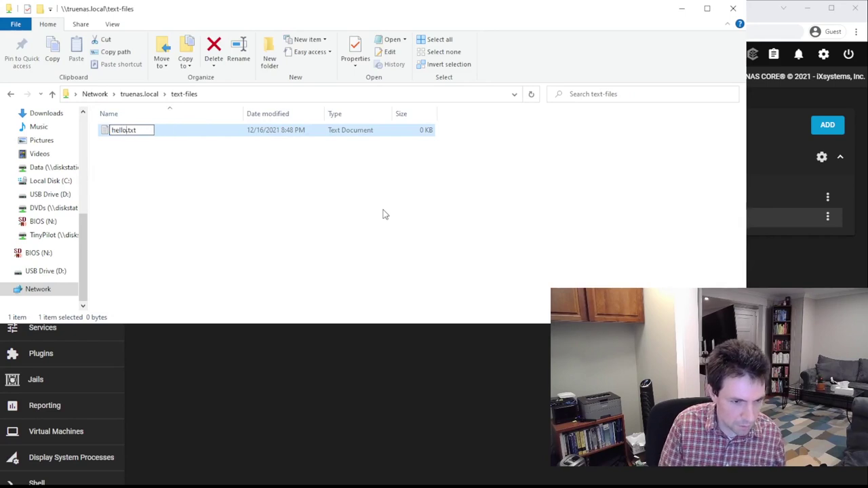
key("Return")
key("Return")
Write 'hello world!' into hello.txt and close Notepad
type("hel")
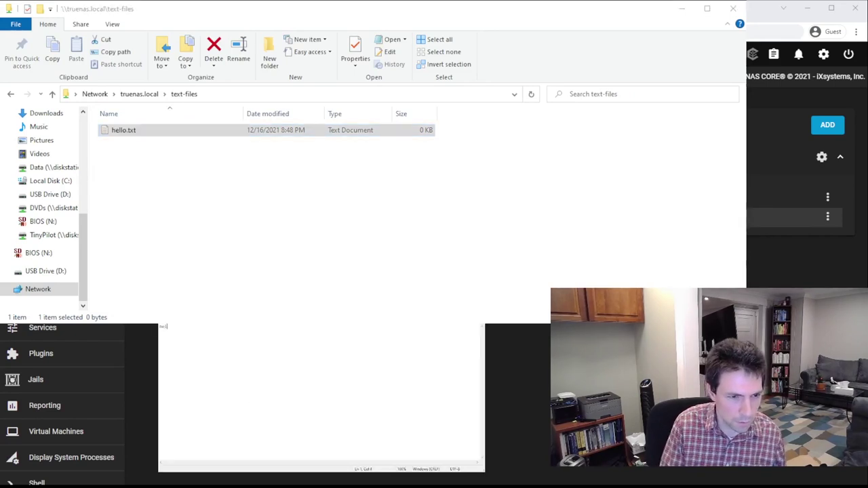
type("lo world")
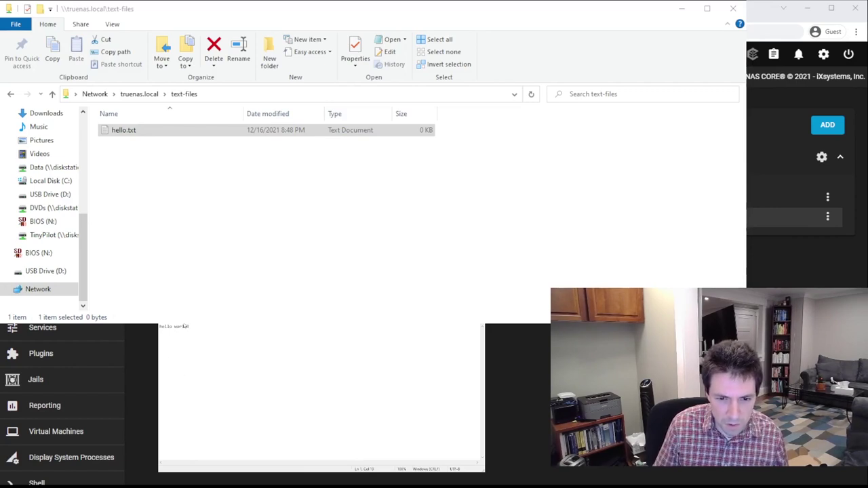
type("!")
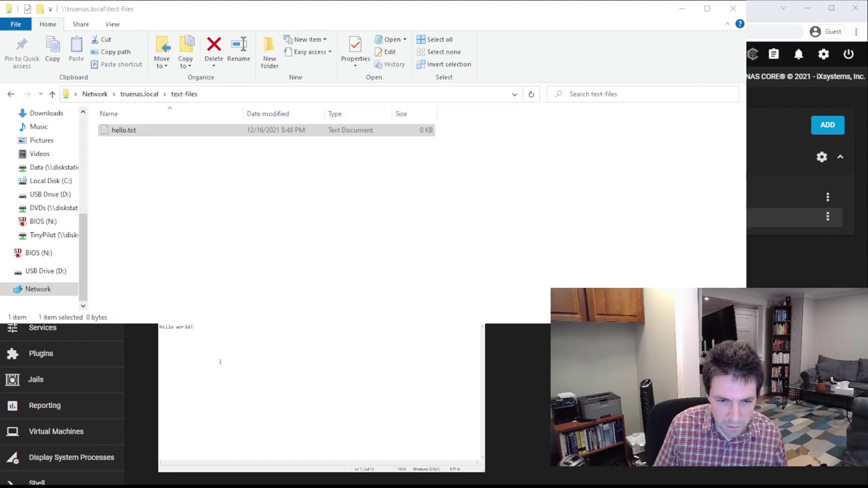
scroll(219, 362, "up", 12)
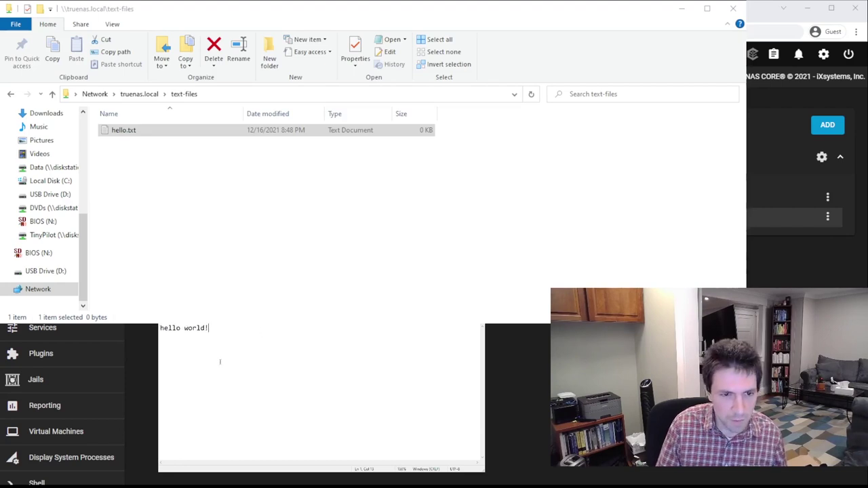
scroll(220, 361, "up", 4)
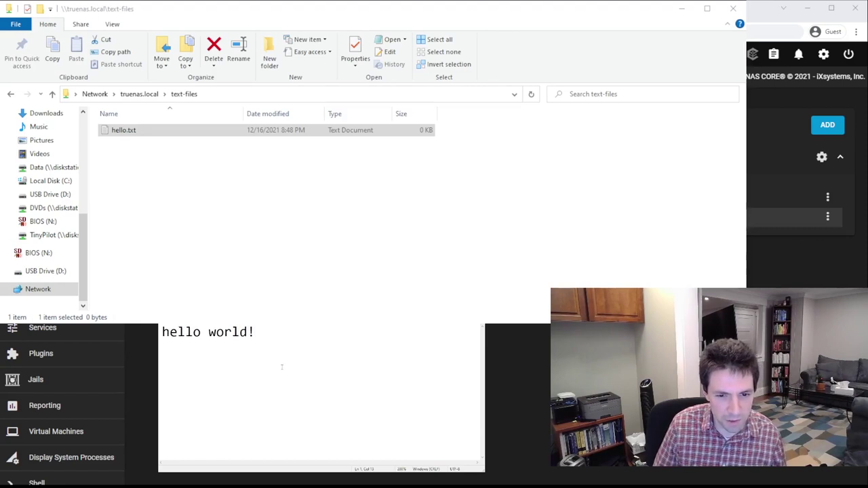
key("alt+F4")
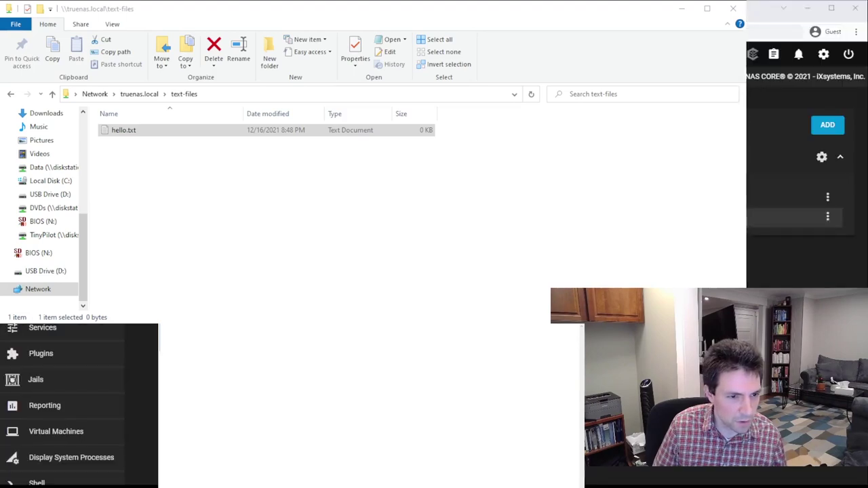
Close File Explorer and switch back to the TinyPilot remote console
key("alt+Tab")
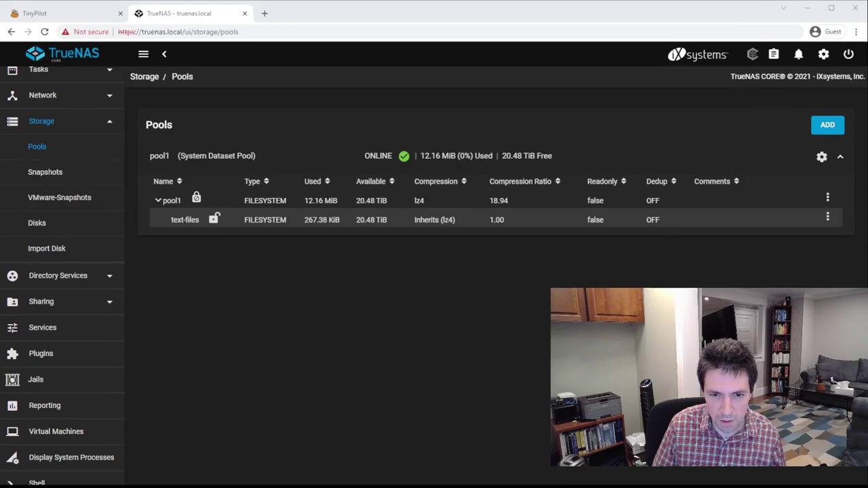
scroll(60, 271, "down", 2)
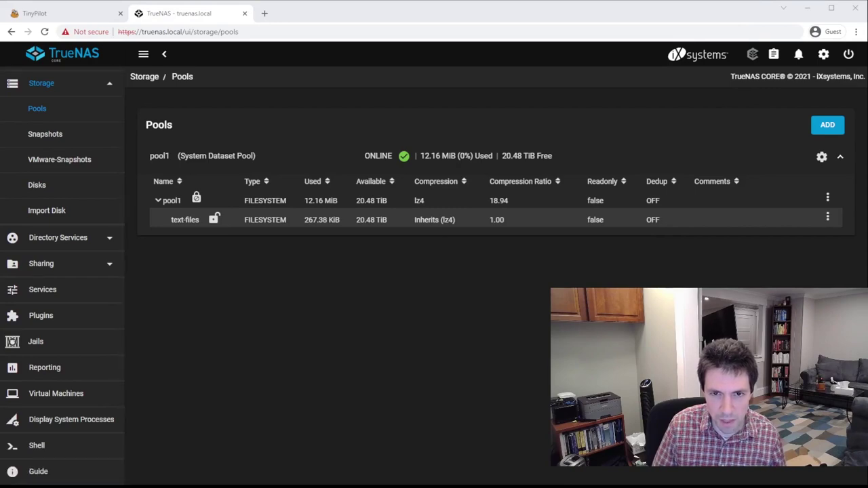
left_click(34, 12)
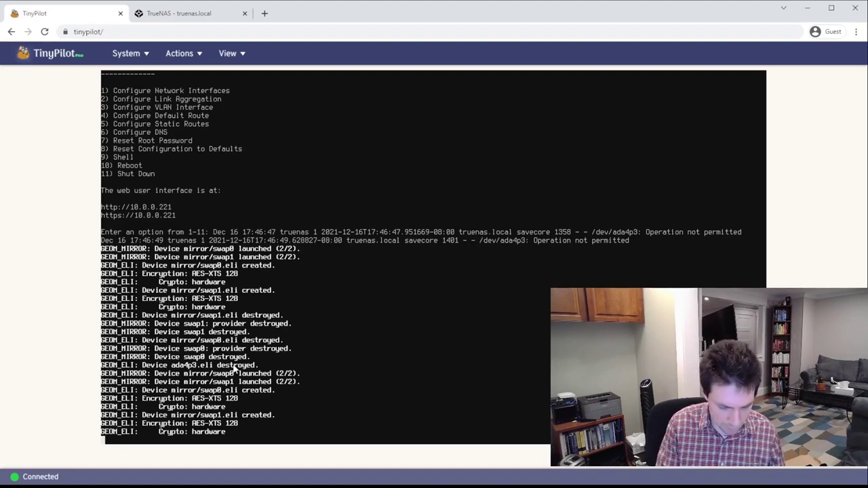
Open the console shell with option 9, move to /mnt/pool1 and list its contents
type("9")
key("Return")
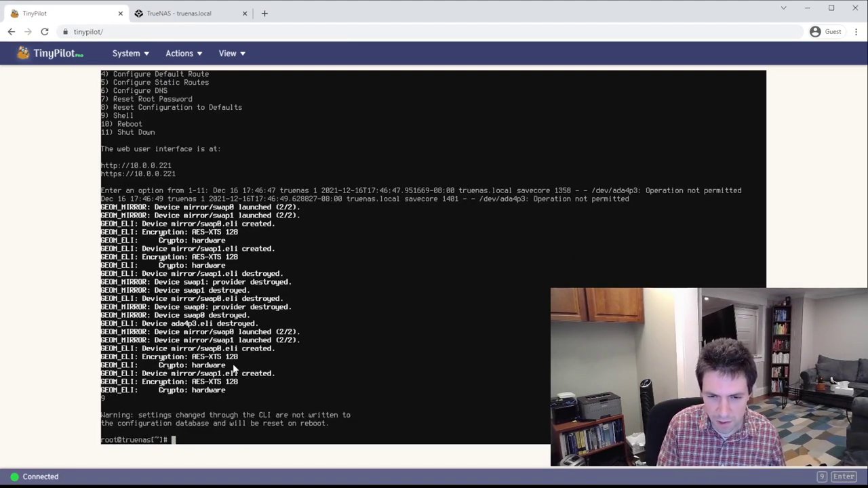
type("cd /m")
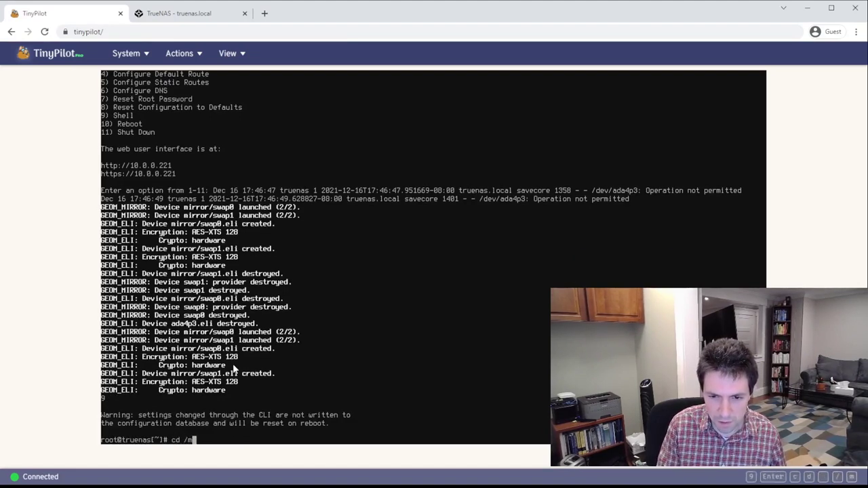
type("nt/pool1")
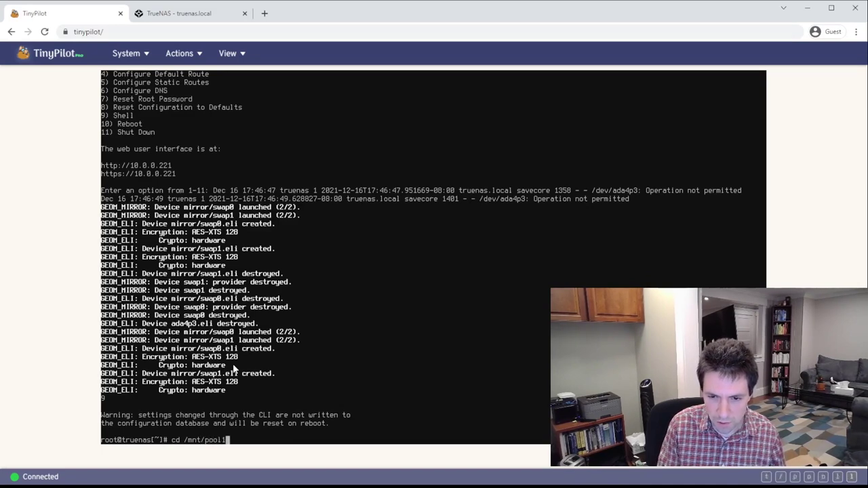
key("Return")
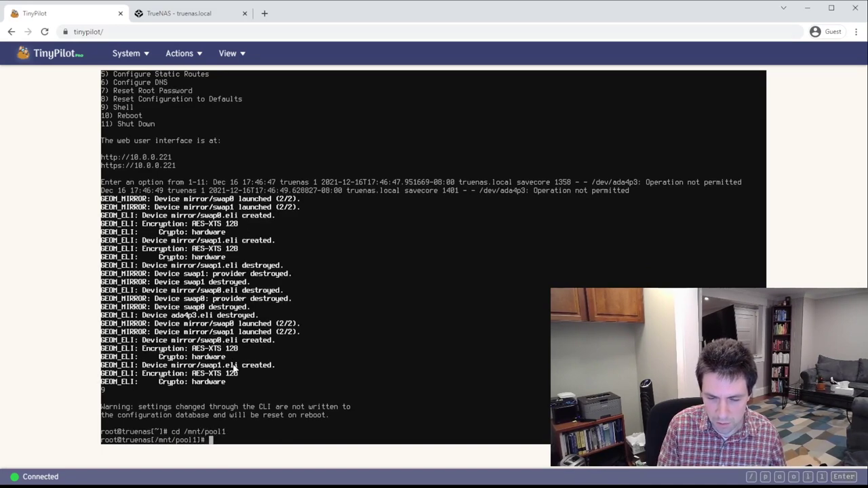
type("ls")
key("Return")
Enter the text-files folder and cat hello.txt, which prints 'hello world!'
type("cd te")
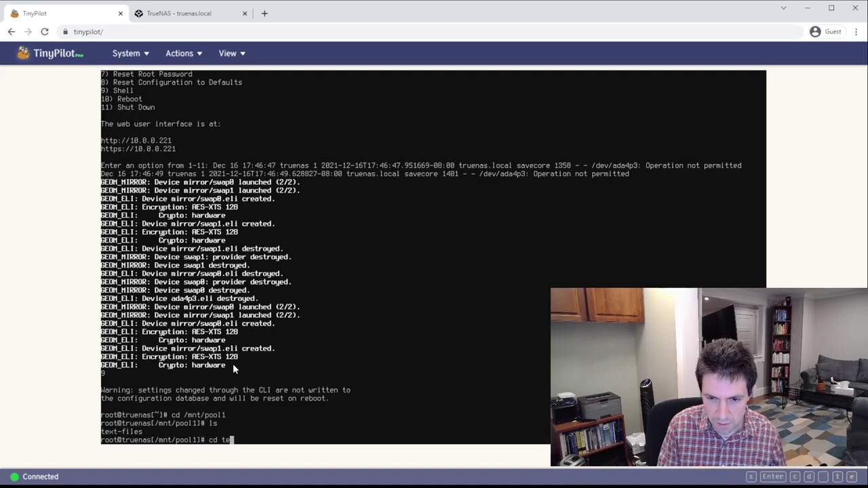
key("Tab")
key("Return")
type("cat ")
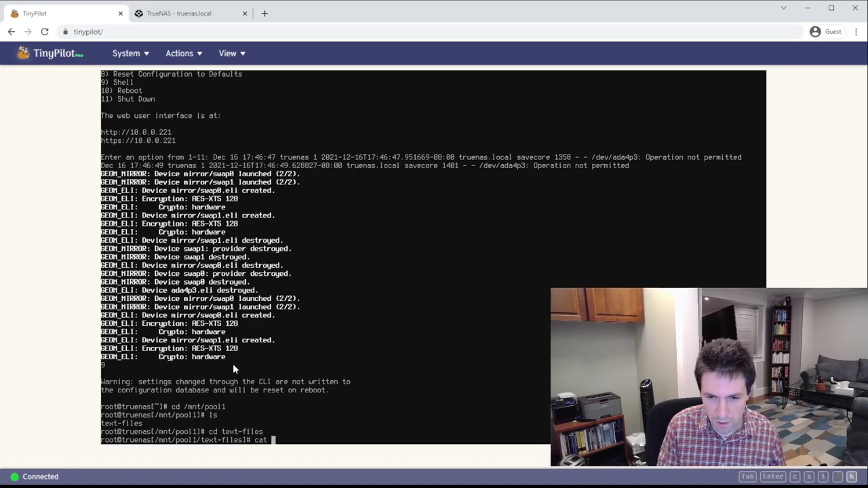
type("he")
key("Tab")
key("Return")
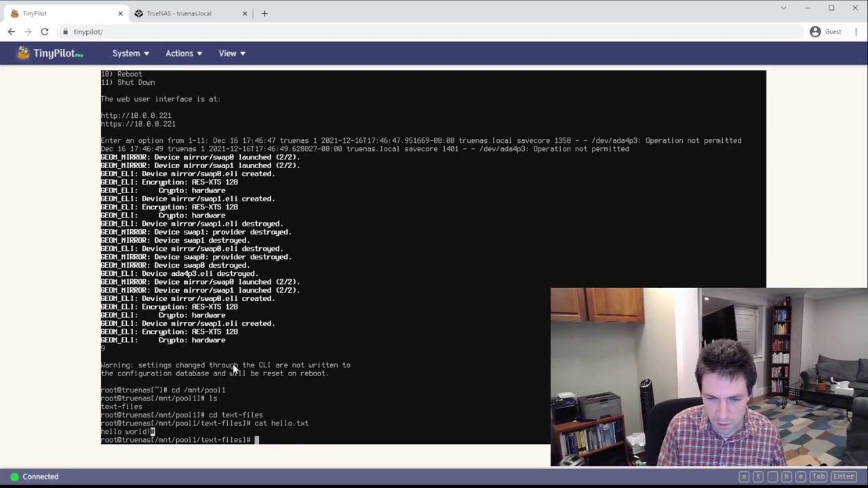